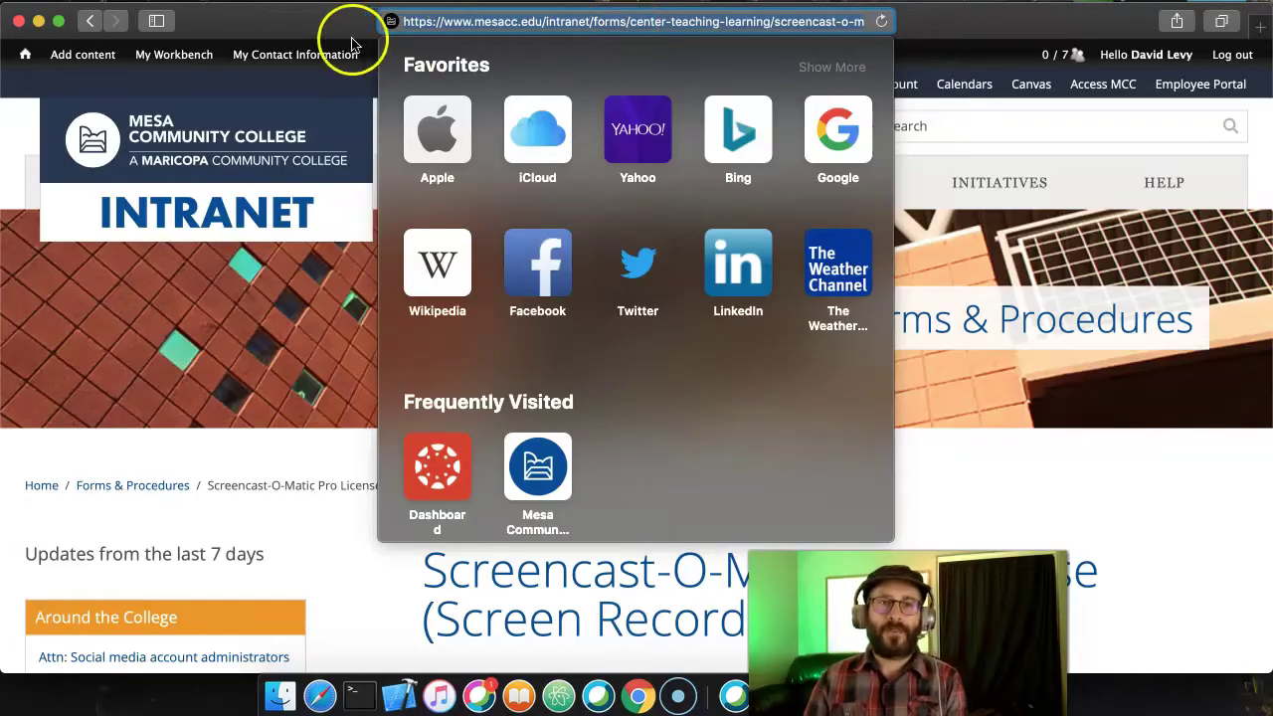
Open mesacc.edu in a new tab and scroll down to its footer links.
key(Escape)
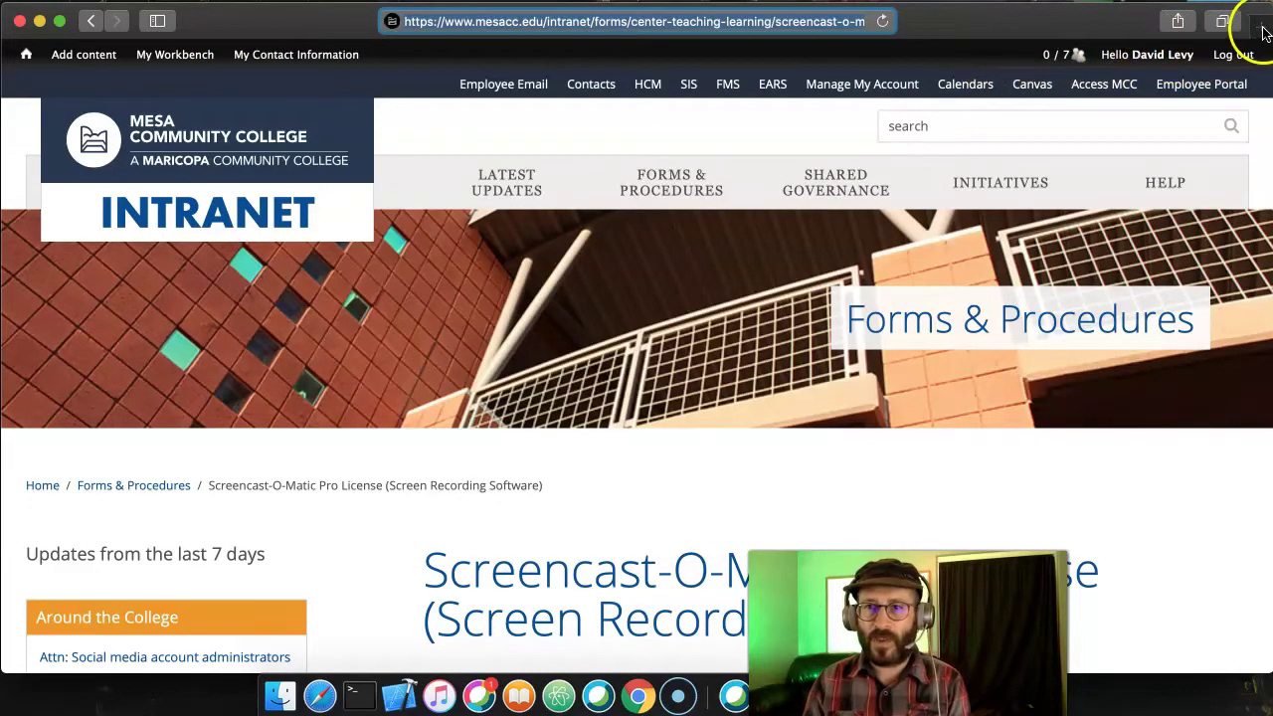
key(super+t)
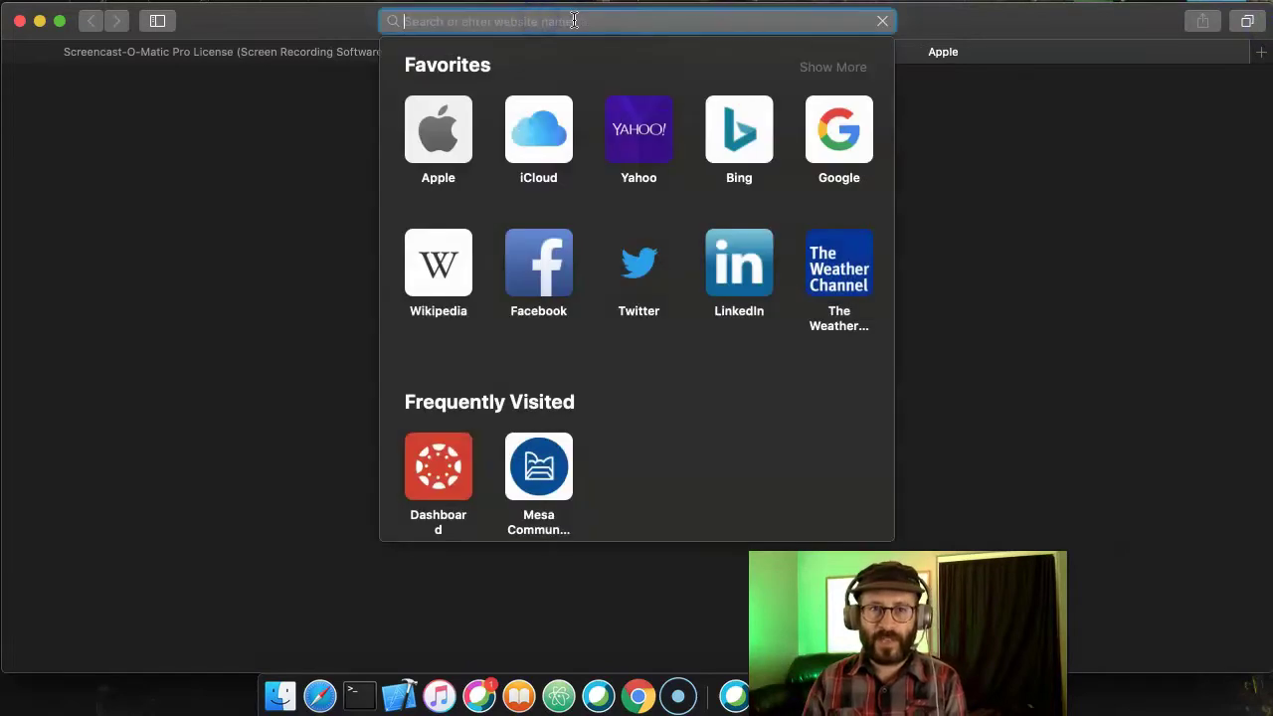
text(mesacc.edu)
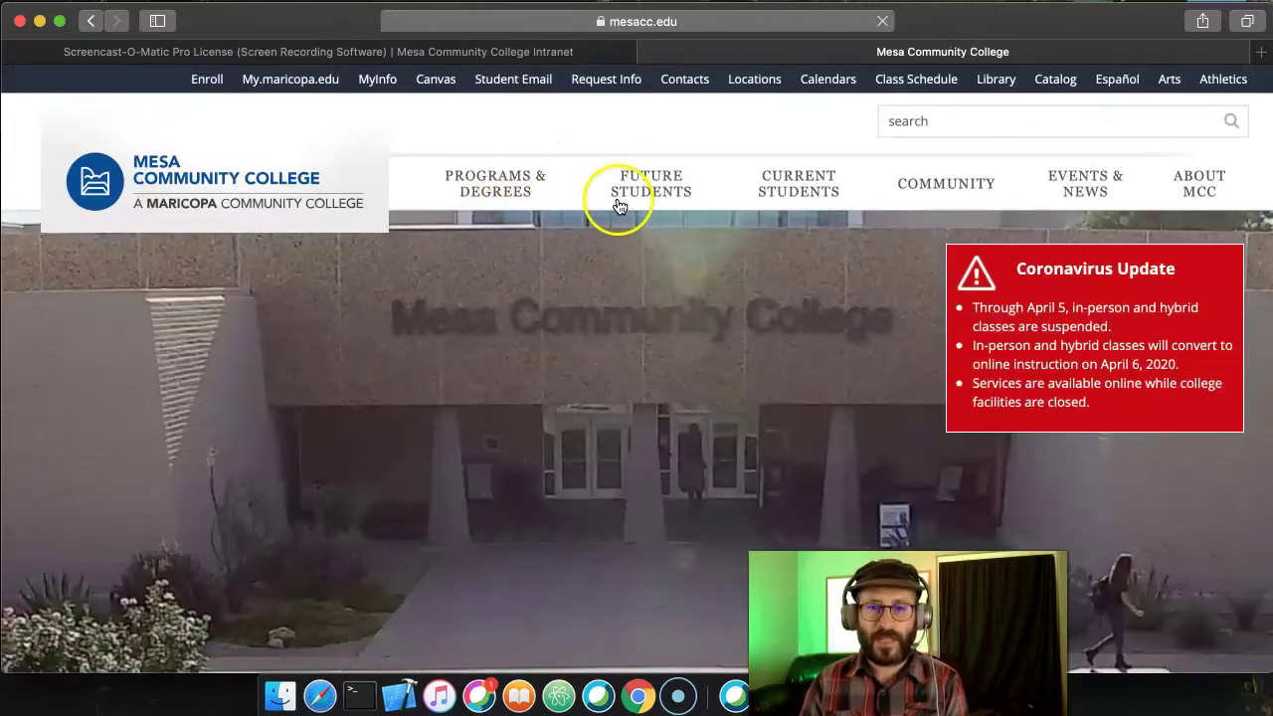
scroll(619, 206, down, 20)
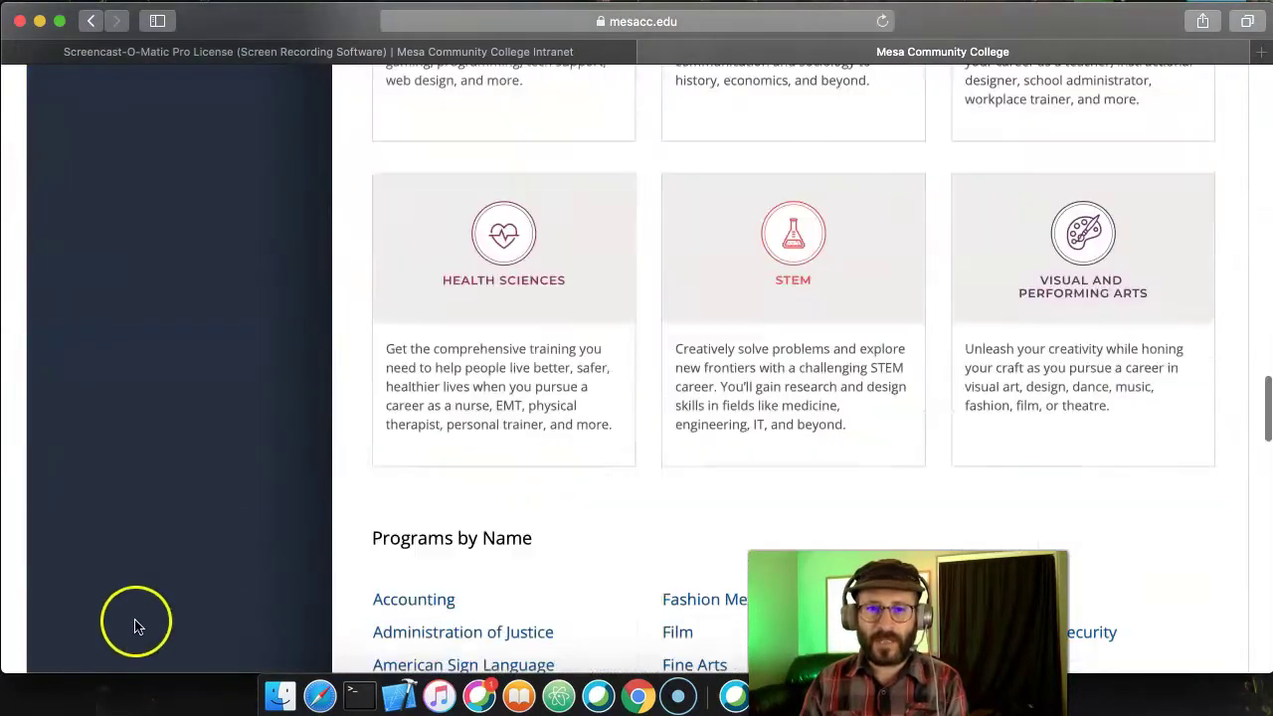
scroll(299, 604, down, 20)
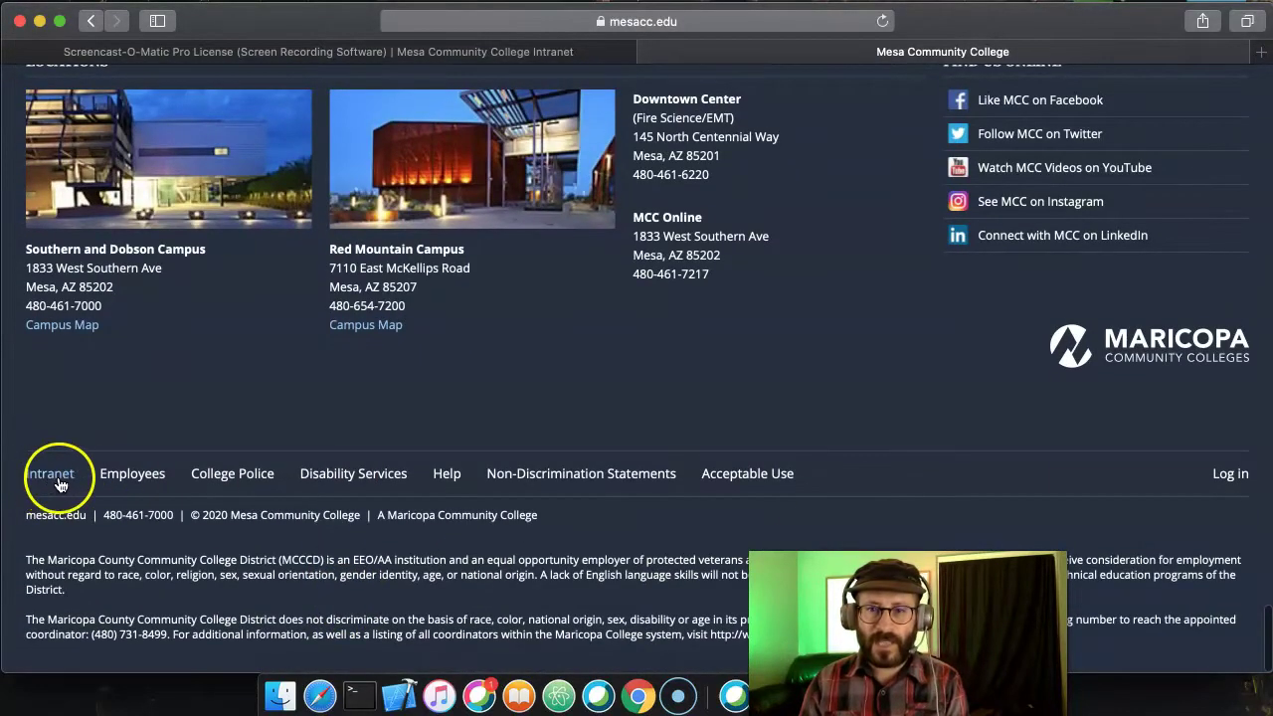
Go to the college intranet from the footer and search it for 'screencast'.
click(57, 481)
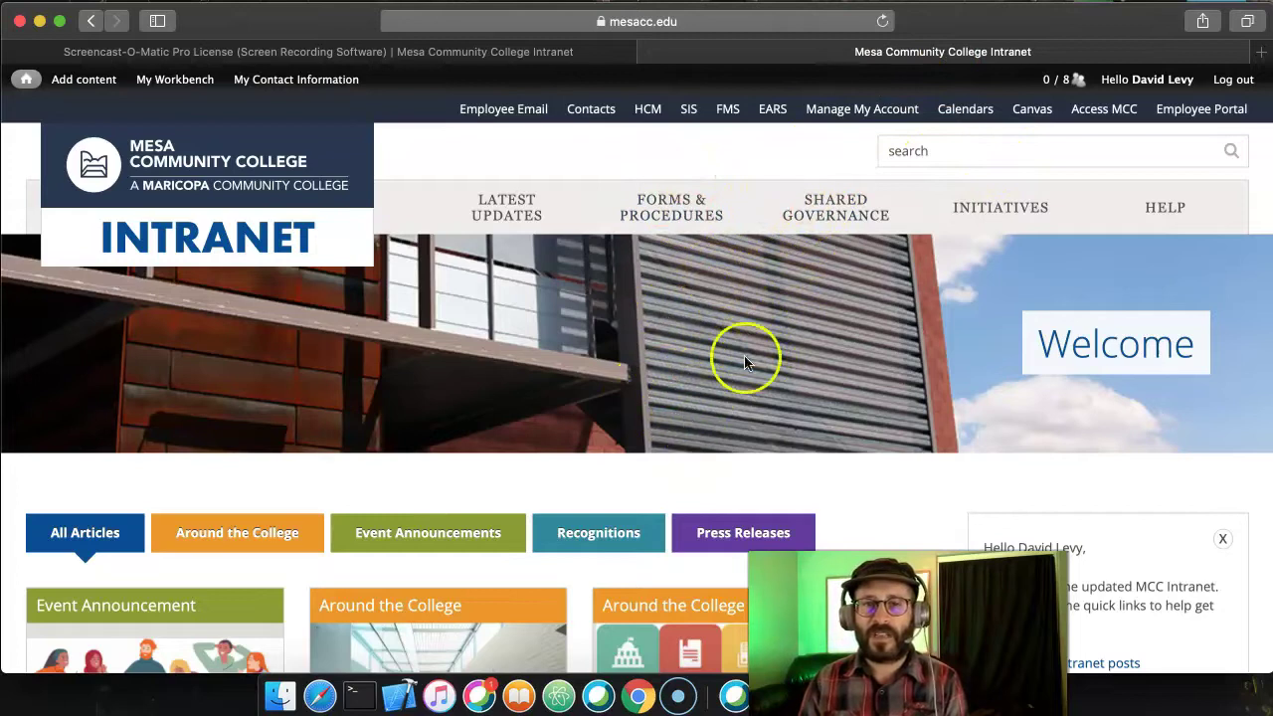
click(950, 150)
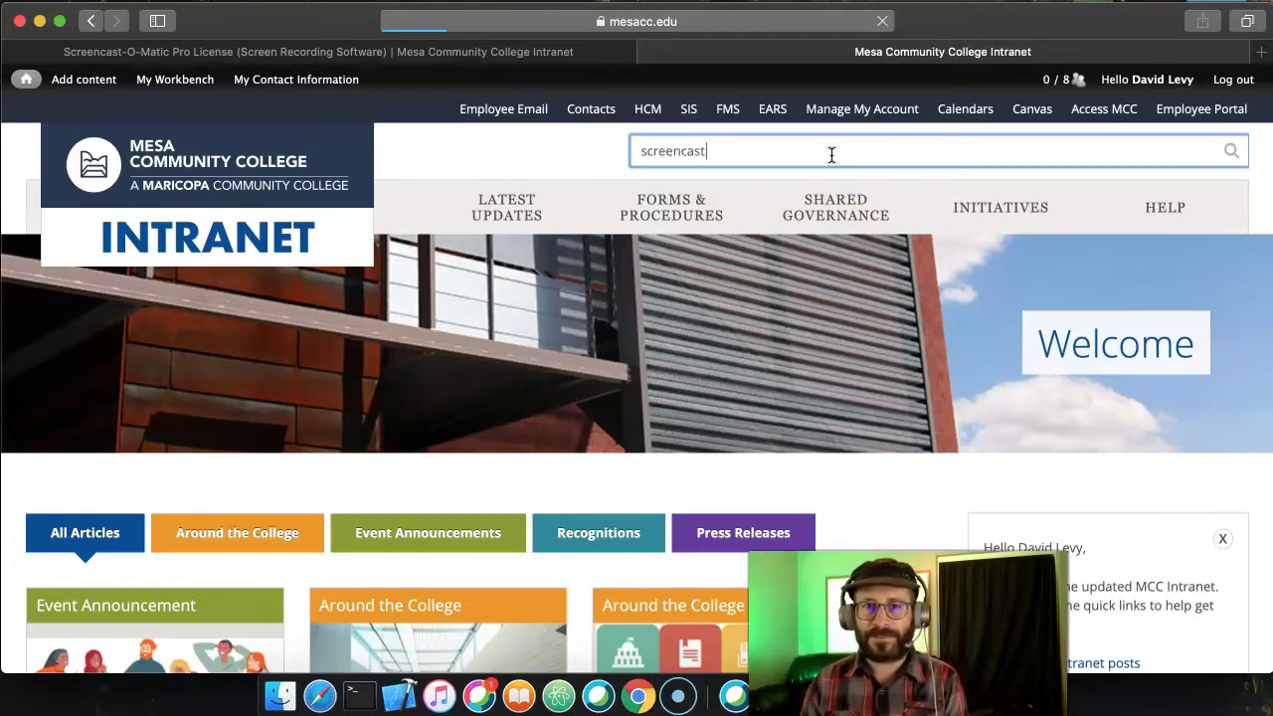
text(screencast)
key(Return)
scroll(796, 209, down, 5)
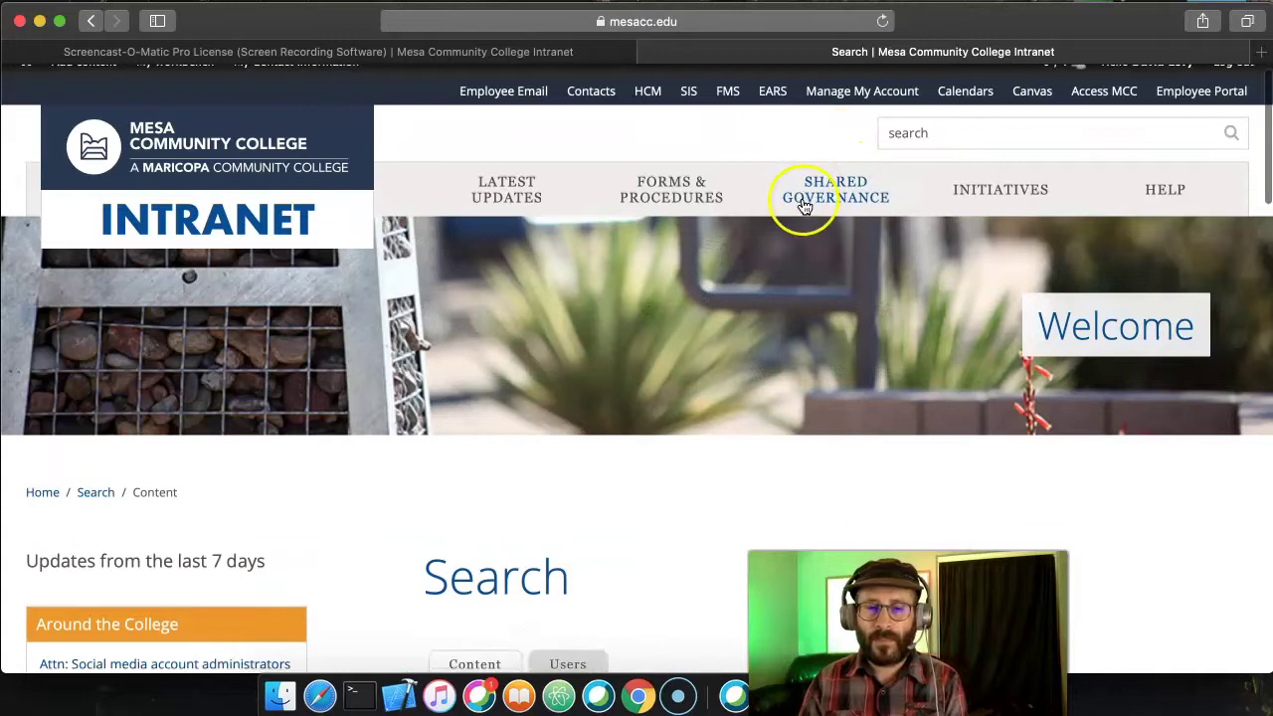
scroll(785, 214, down, 3)
scroll(785, 216, up, 10)
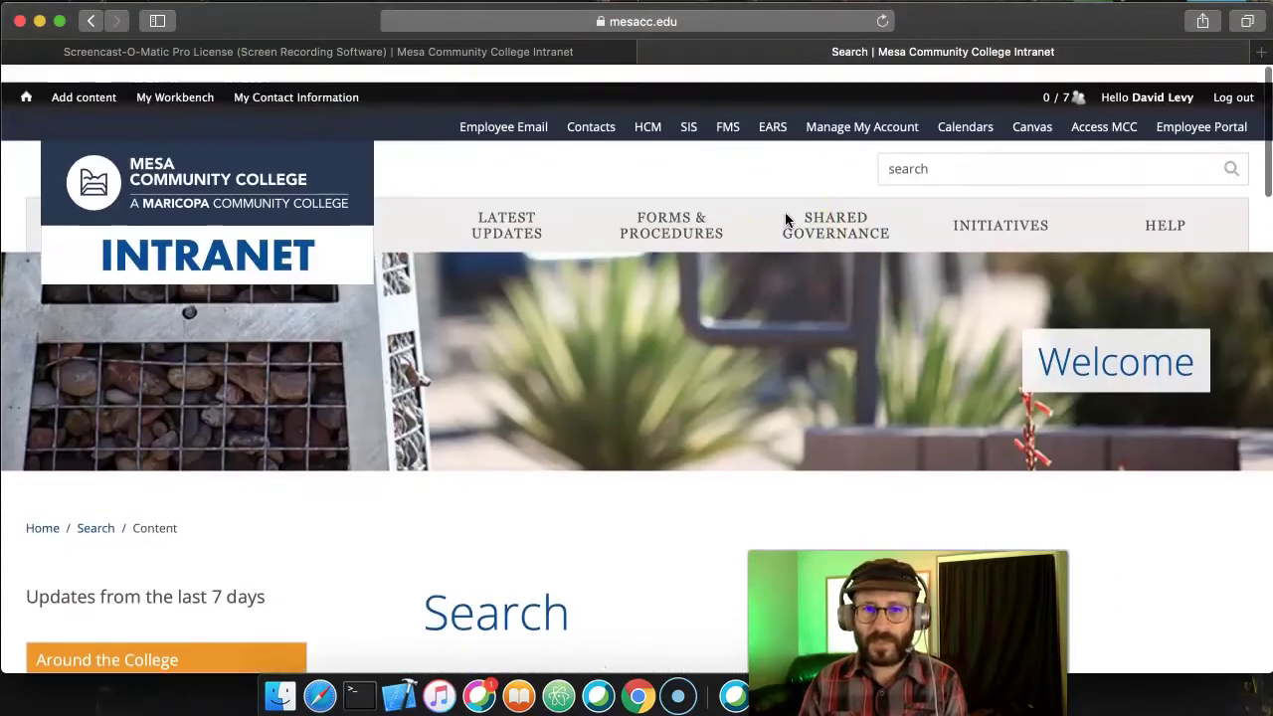
Search the intranet again for 'scre' and scroll to the Screencast-O-Matic Pro License result.
click(929, 158)
text(screencast-o-matic)
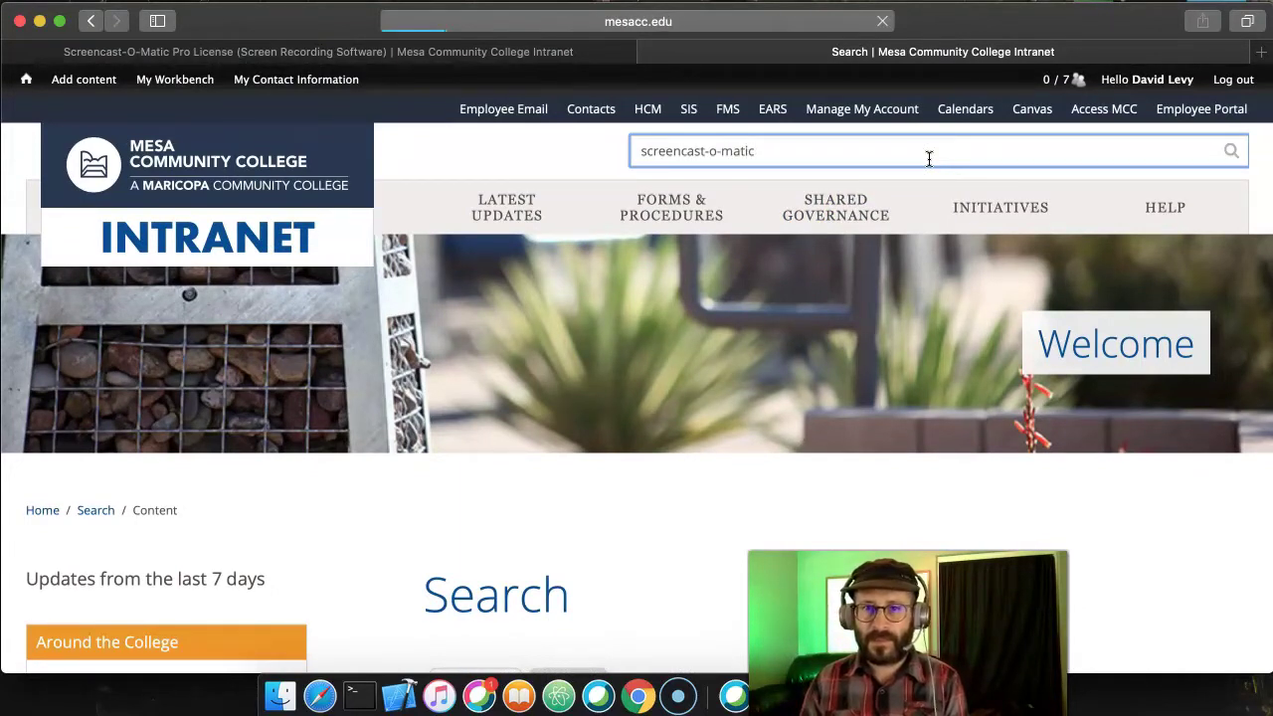
scroll(780, 360, down, 10)
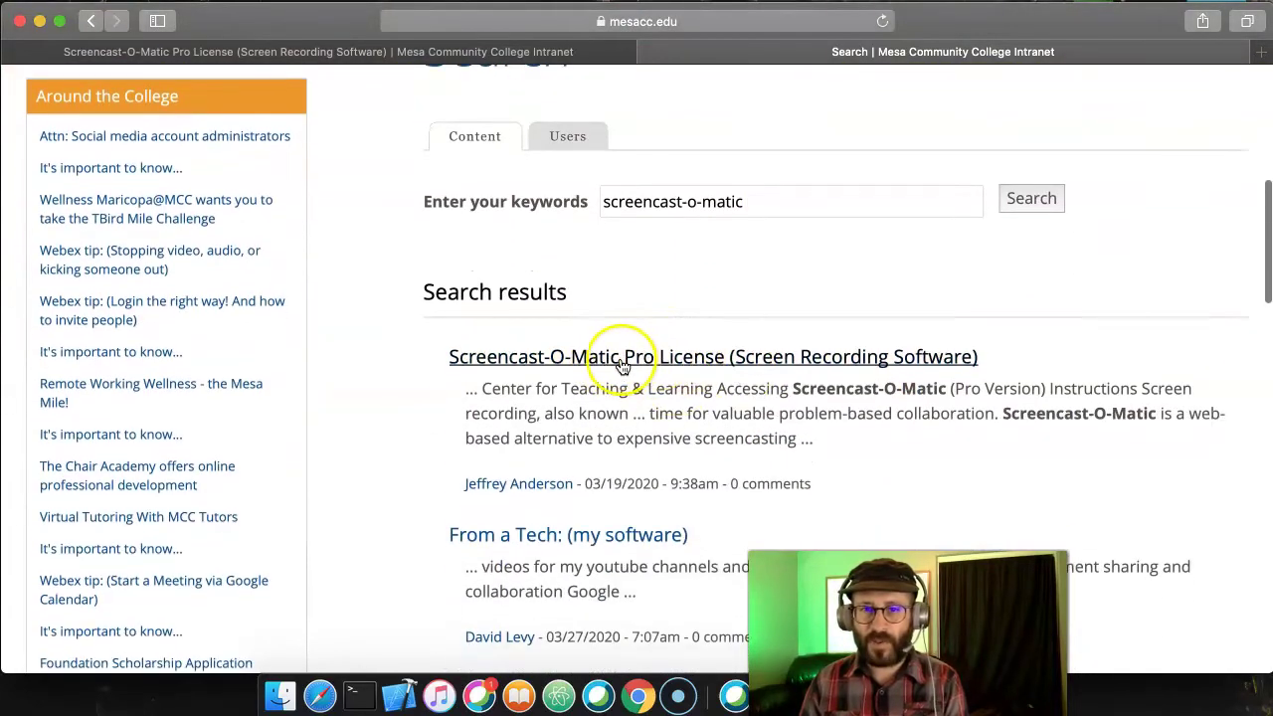
Open the Screencast-O-Matic Pro License article and highlight its introduction and personal-machine access information.
click(637, 358)
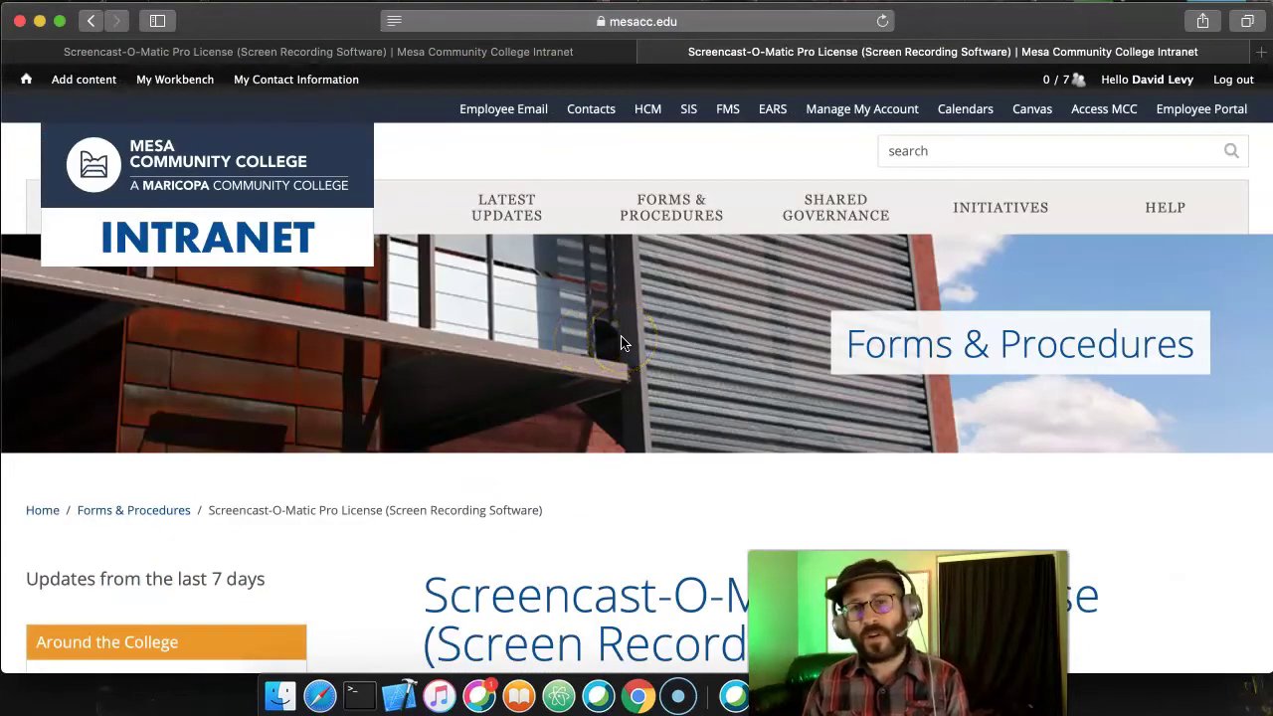
scroll(620, 343, down, 3)
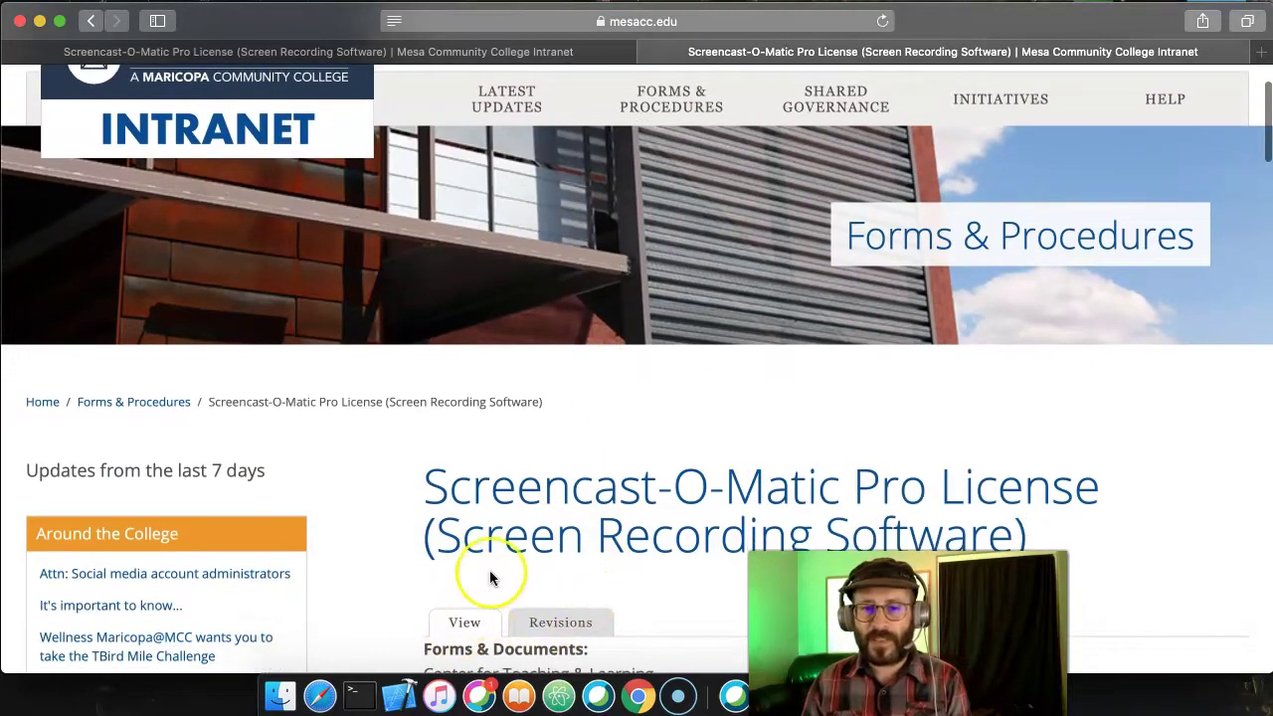
scroll(597, 567, down, 2)
scroll(607, 548, down, 10)
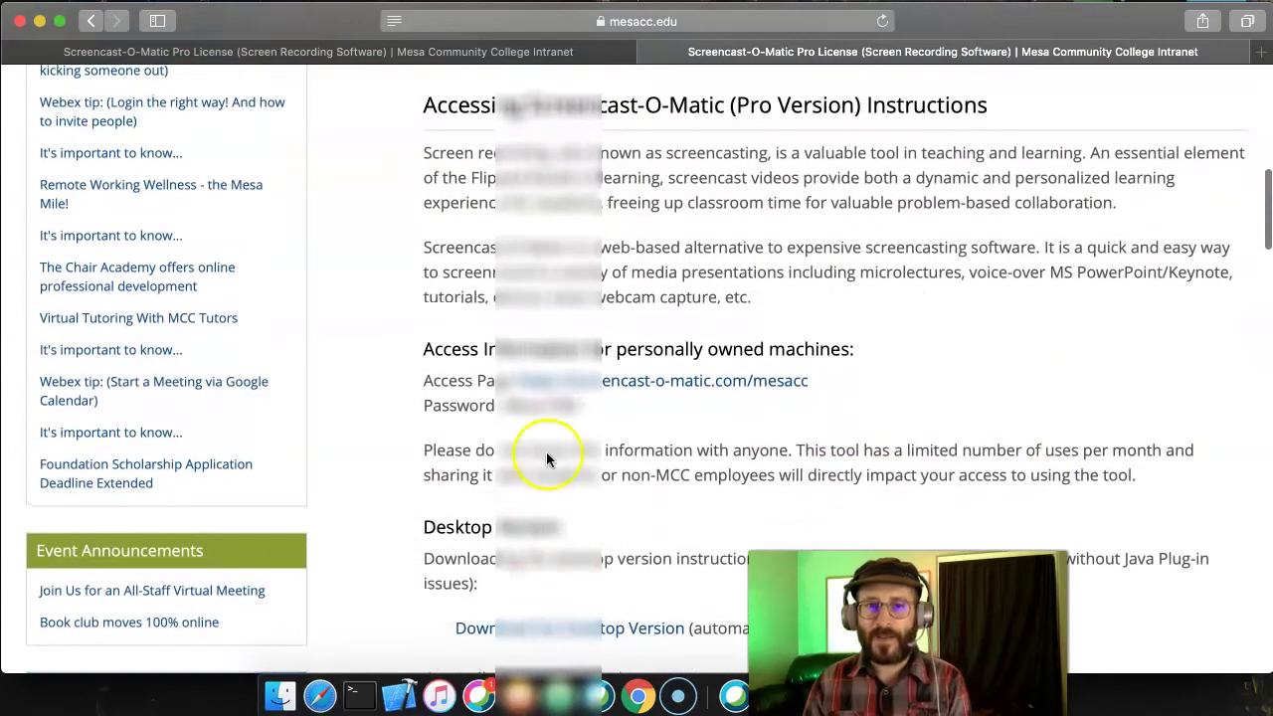
drag(423, 105, 990, 291)
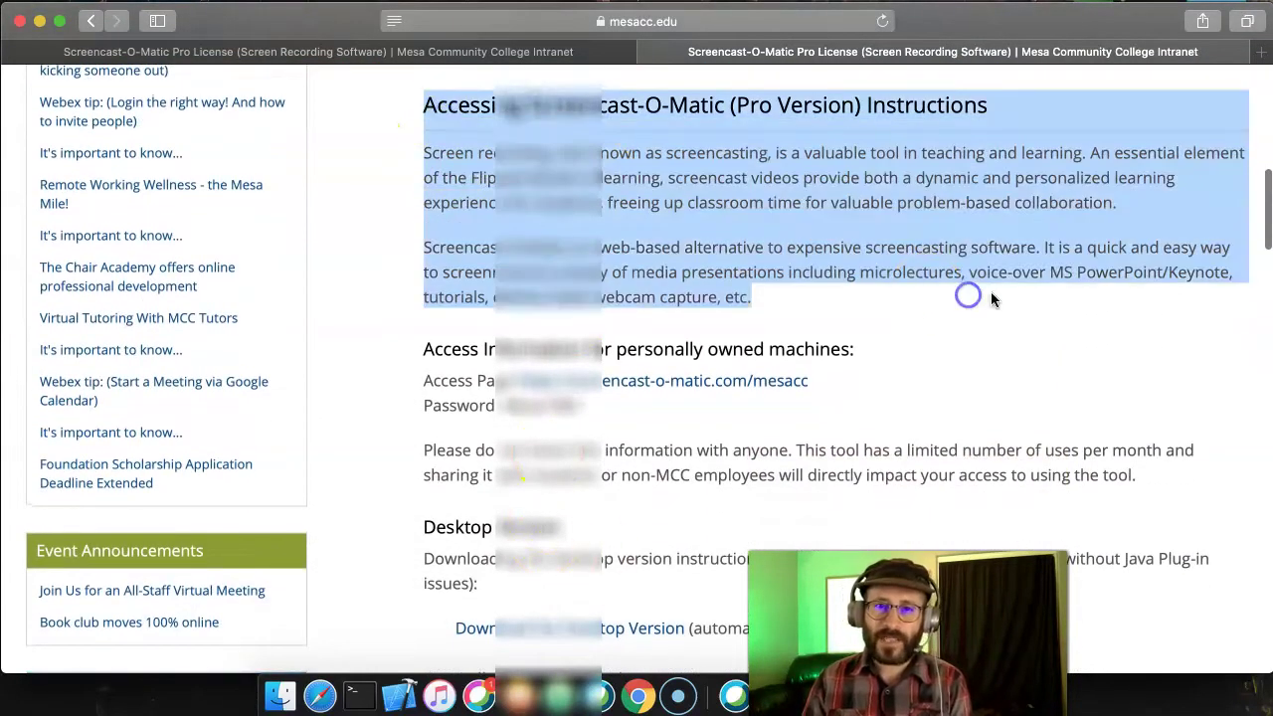
click(990, 291)
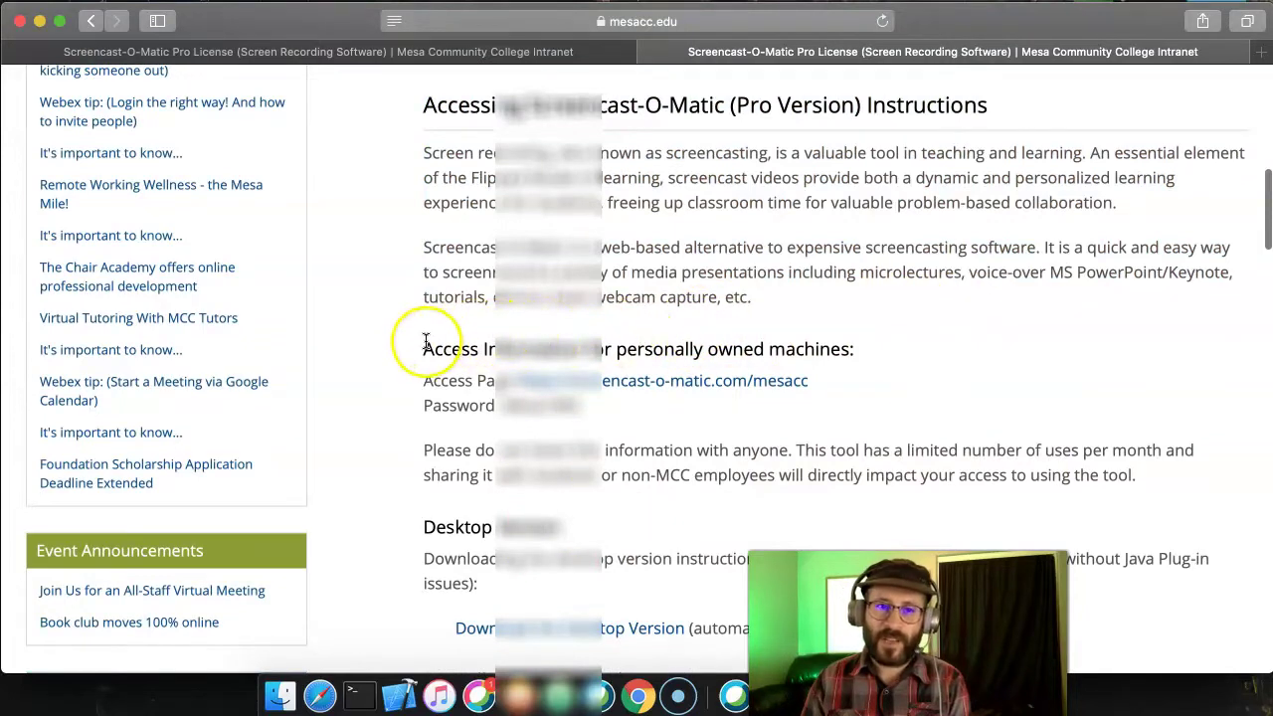
drag(425, 346, 1171, 490)
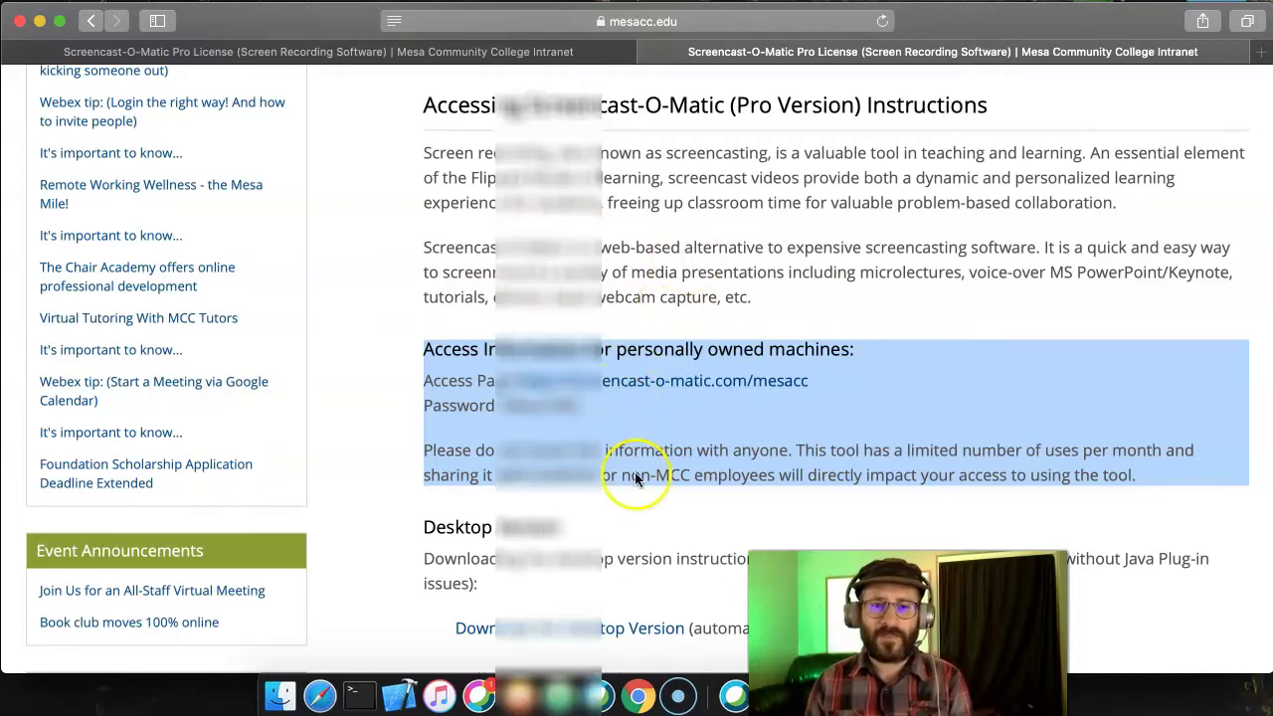
click(690, 534)
Highlight the desktop download instructions and the college-machine self service install line.
scroll(690, 534, down, 5)
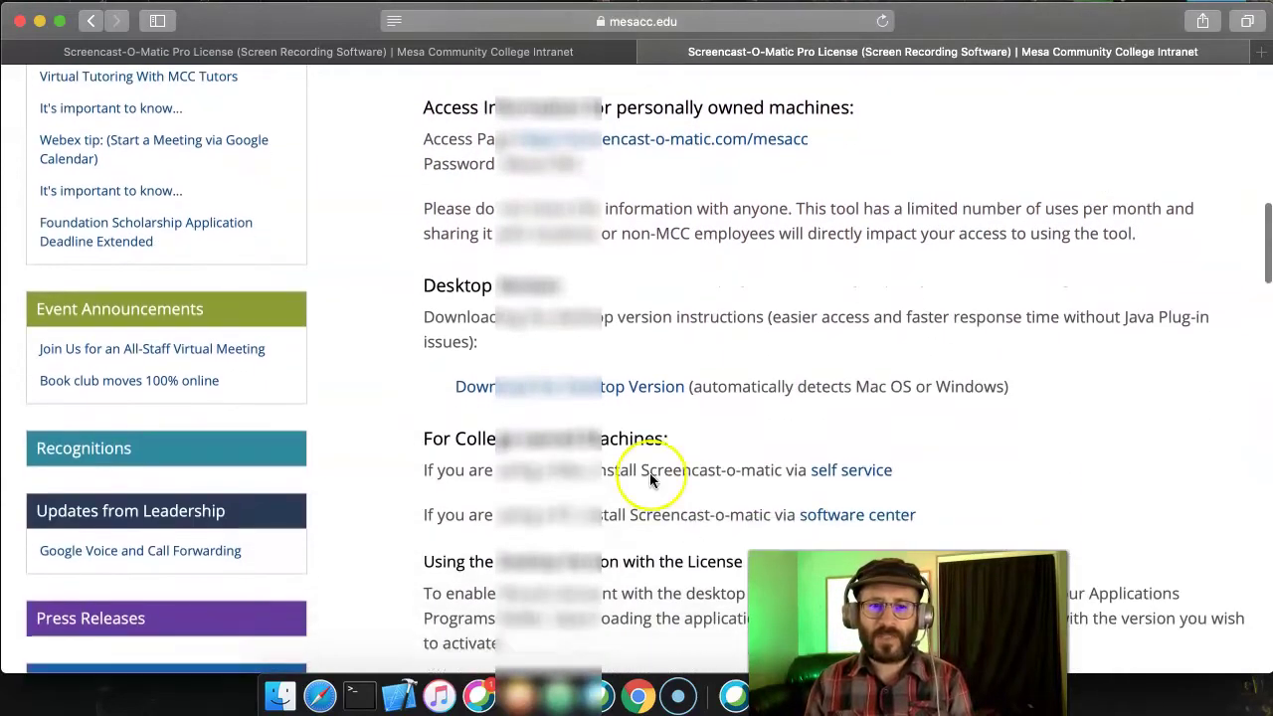
click(434, 324)
drag(433, 324, 813, 527)
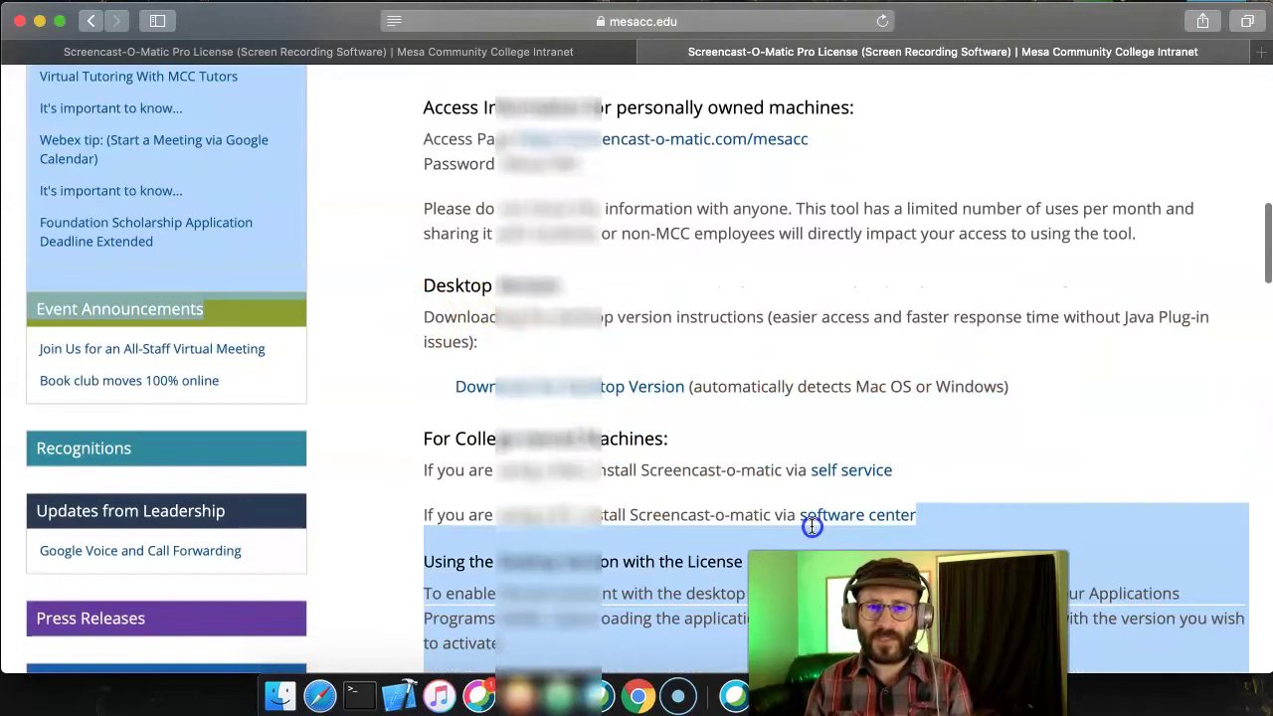
click(641, 514)
drag(390, 318, 997, 372)
click(572, 474)
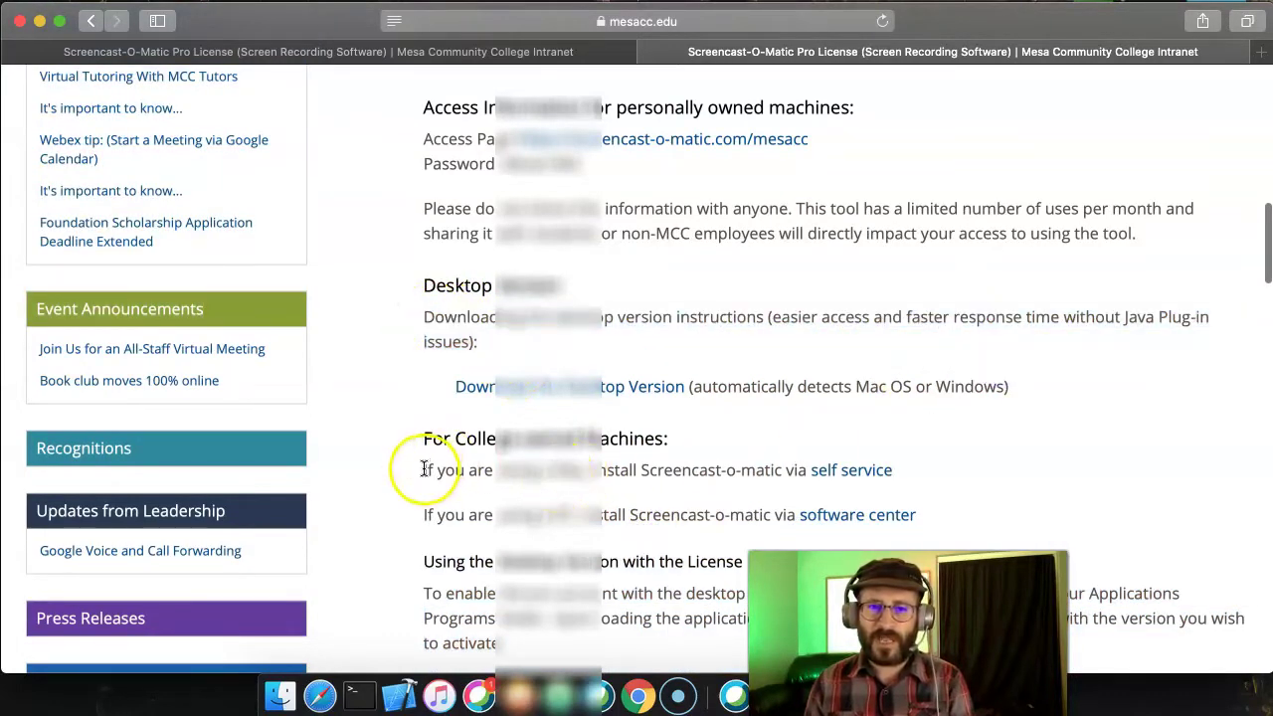
drag(423, 469, 794, 470)
click(803, 470)
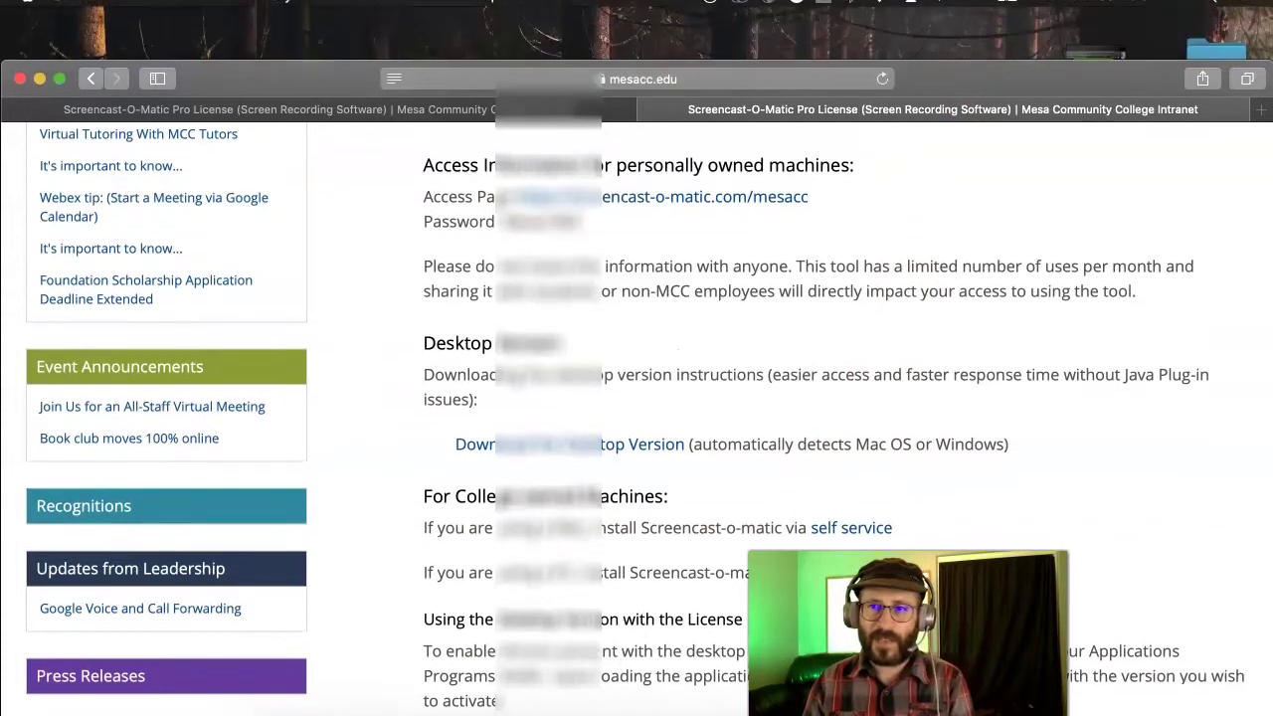
Find Self Service with Spotlight and launch it.
key(super+space)
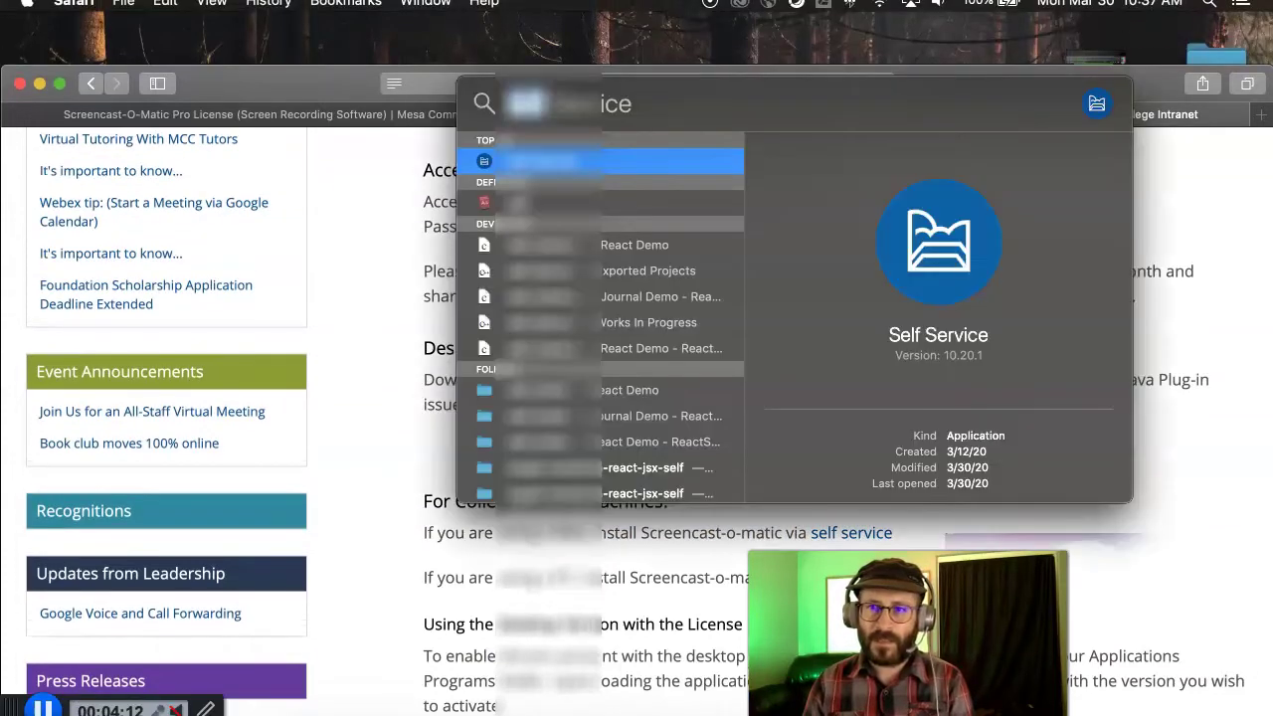
click(475, 117)
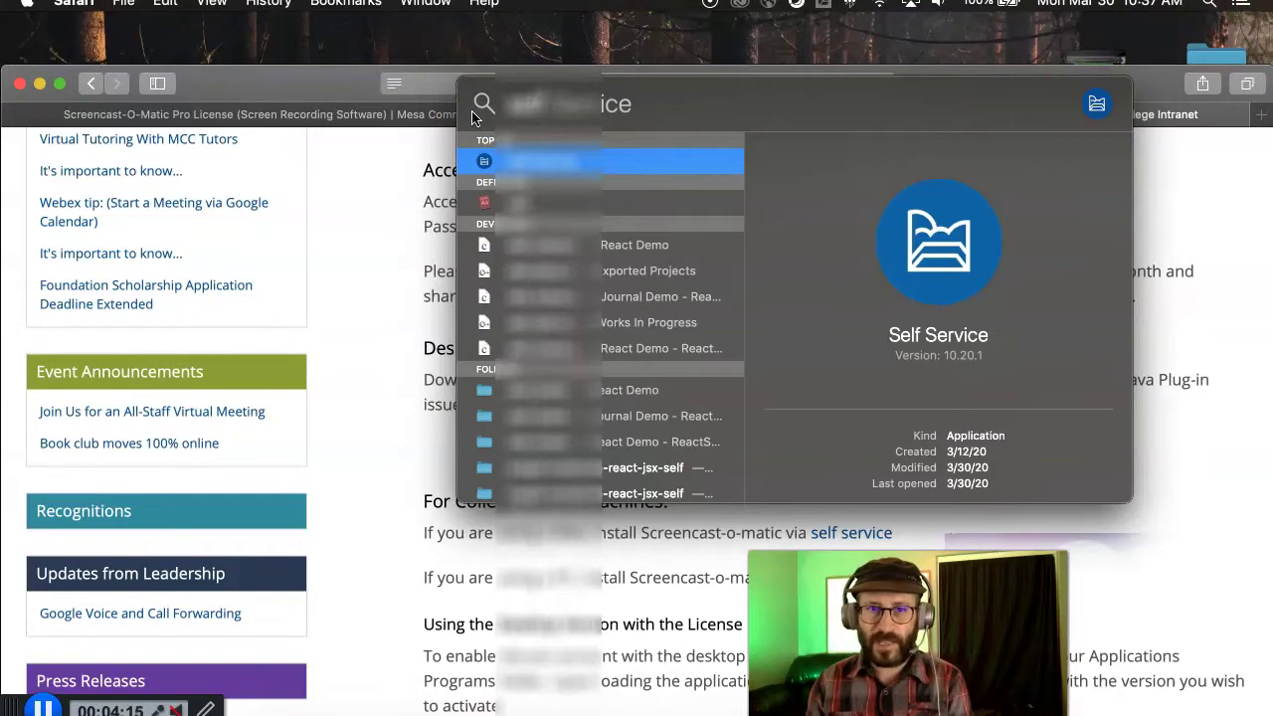
key(Return)
click(486, 157)
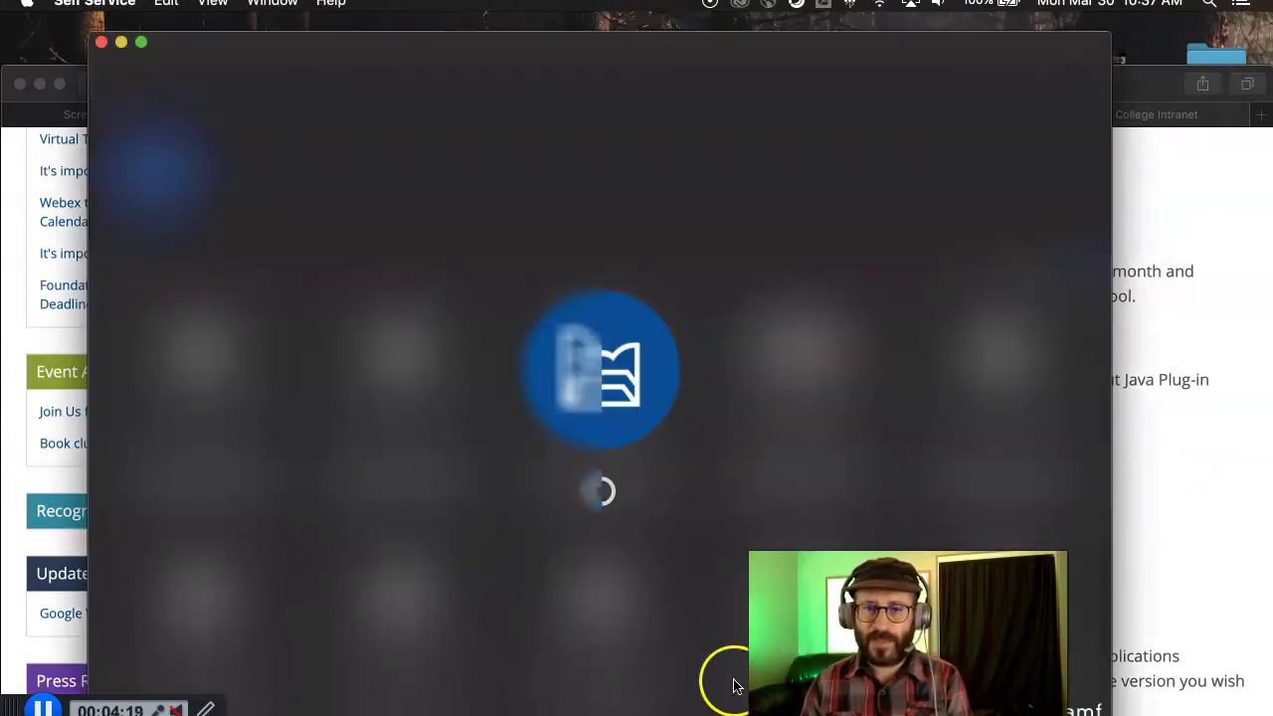
Search Self Service for 'screenc' to find ScreenCast-O-Matic 2.4.2, then close Self Service.
drag(407, 42, 441, 14)
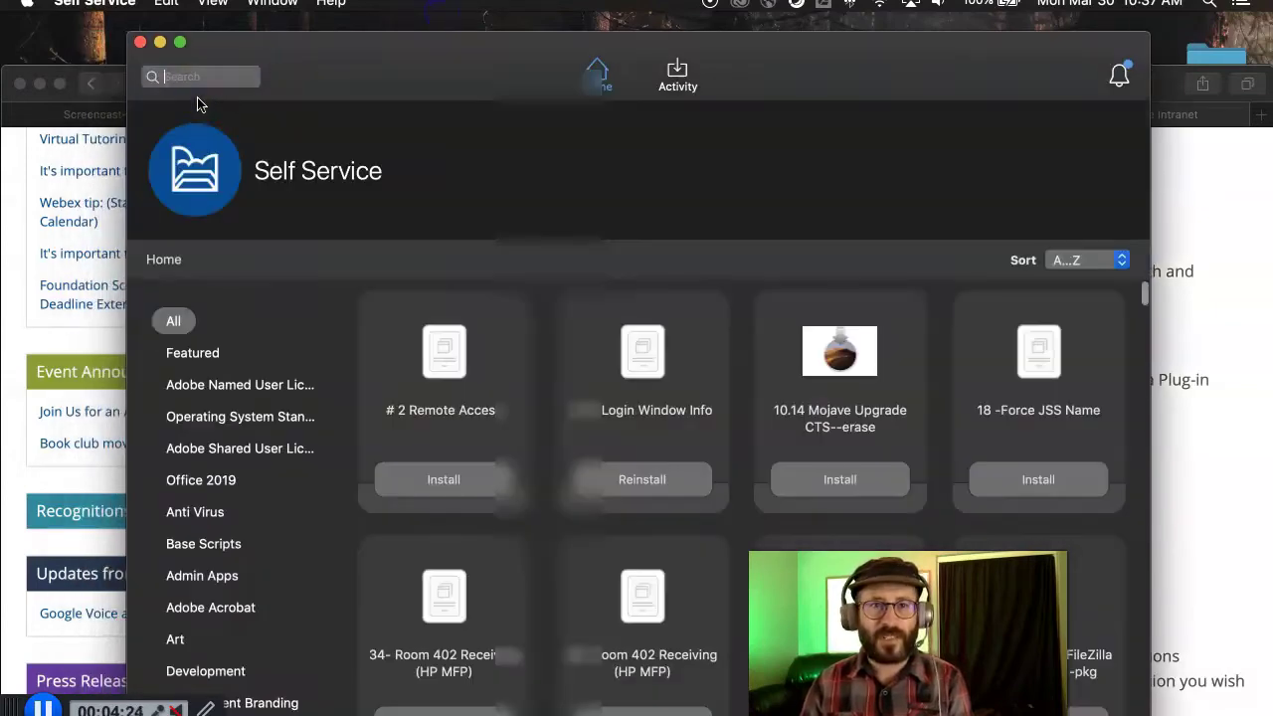
click(192, 75)
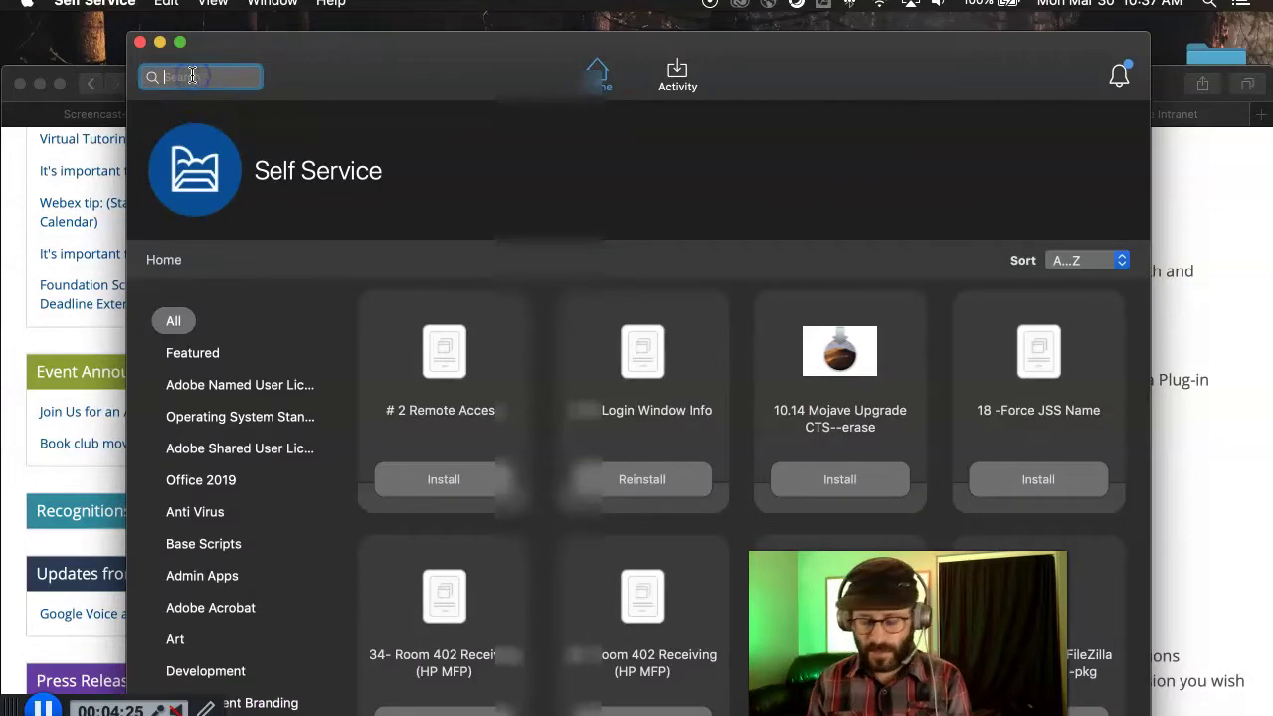
text(screenc)
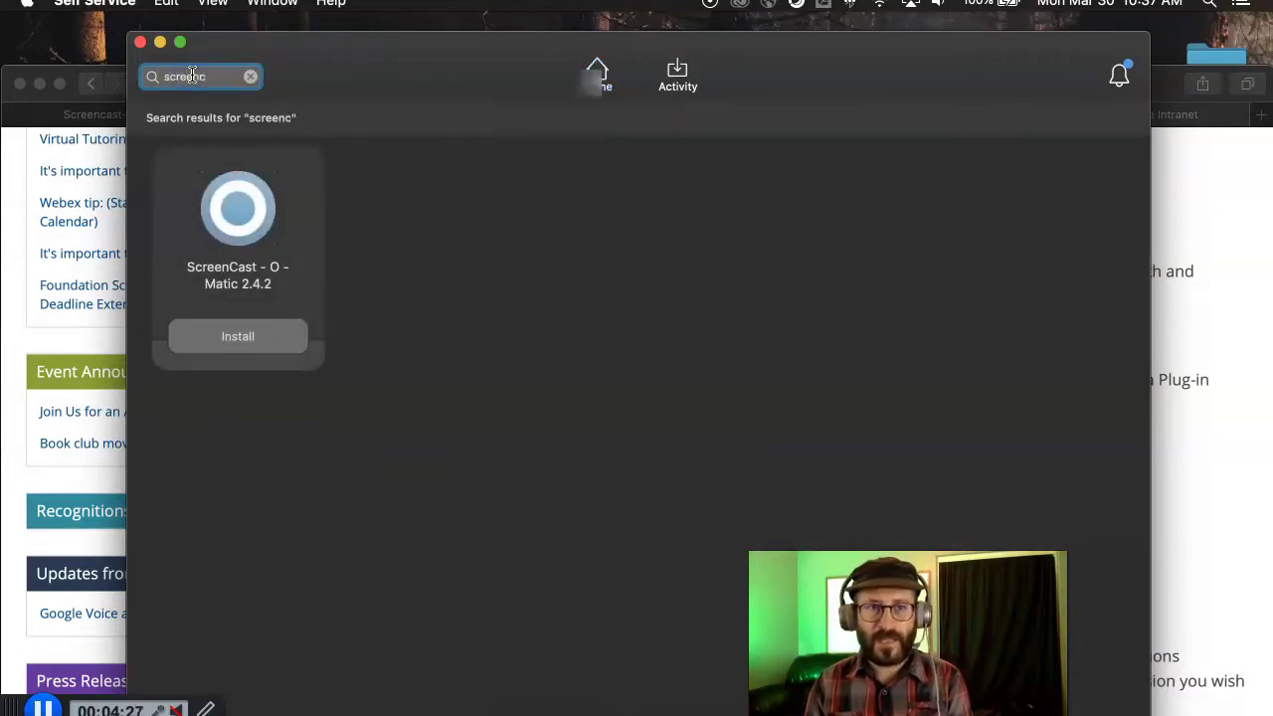
click(141, 44)
Scroll to the college-machine install options and highlight the 'software center' option.
scroll(771, 394, down, 2)
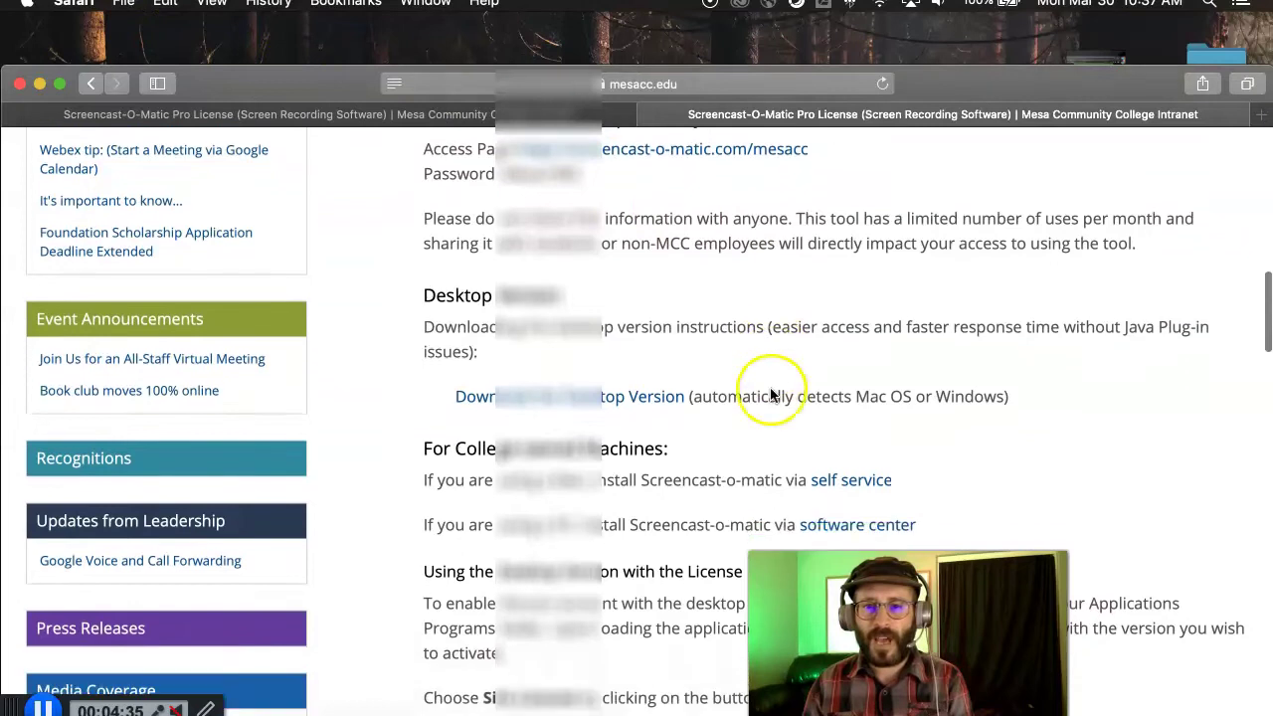
scroll(771, 395, down, 1)
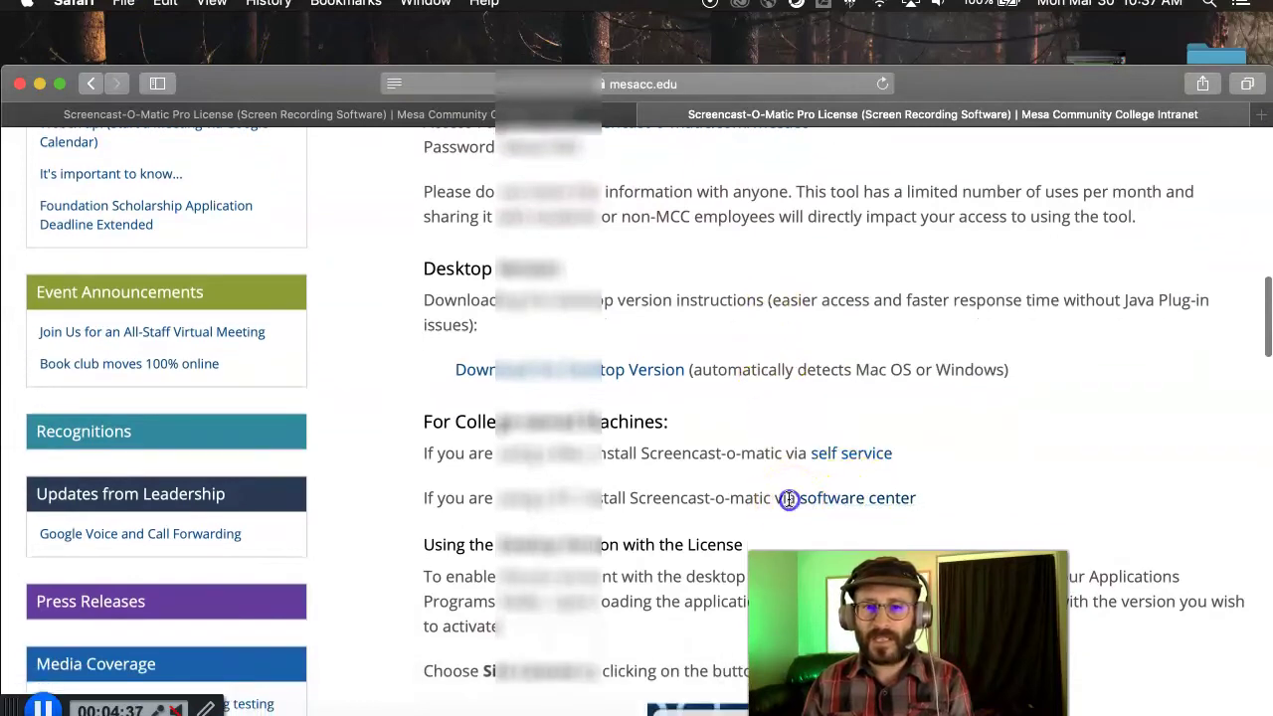
drag(789, 499, 918, 496)
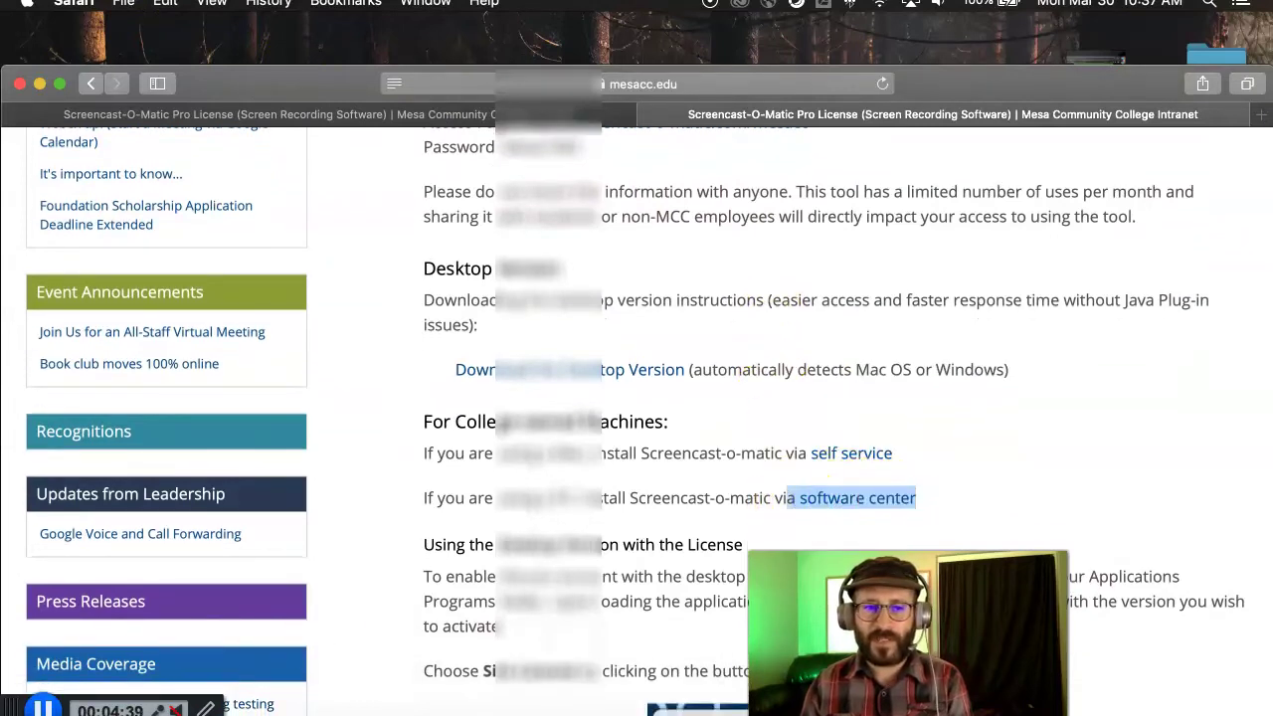
click(736, 521)
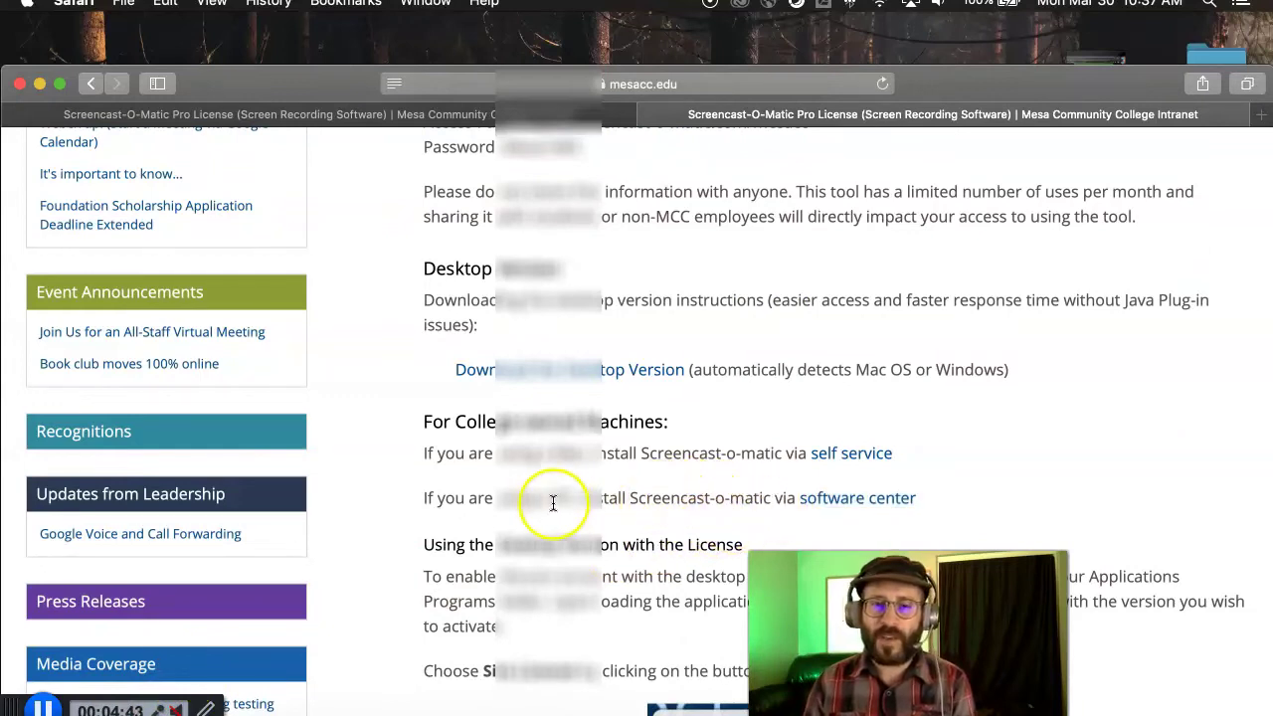
scroll(596, 502, down, 3)
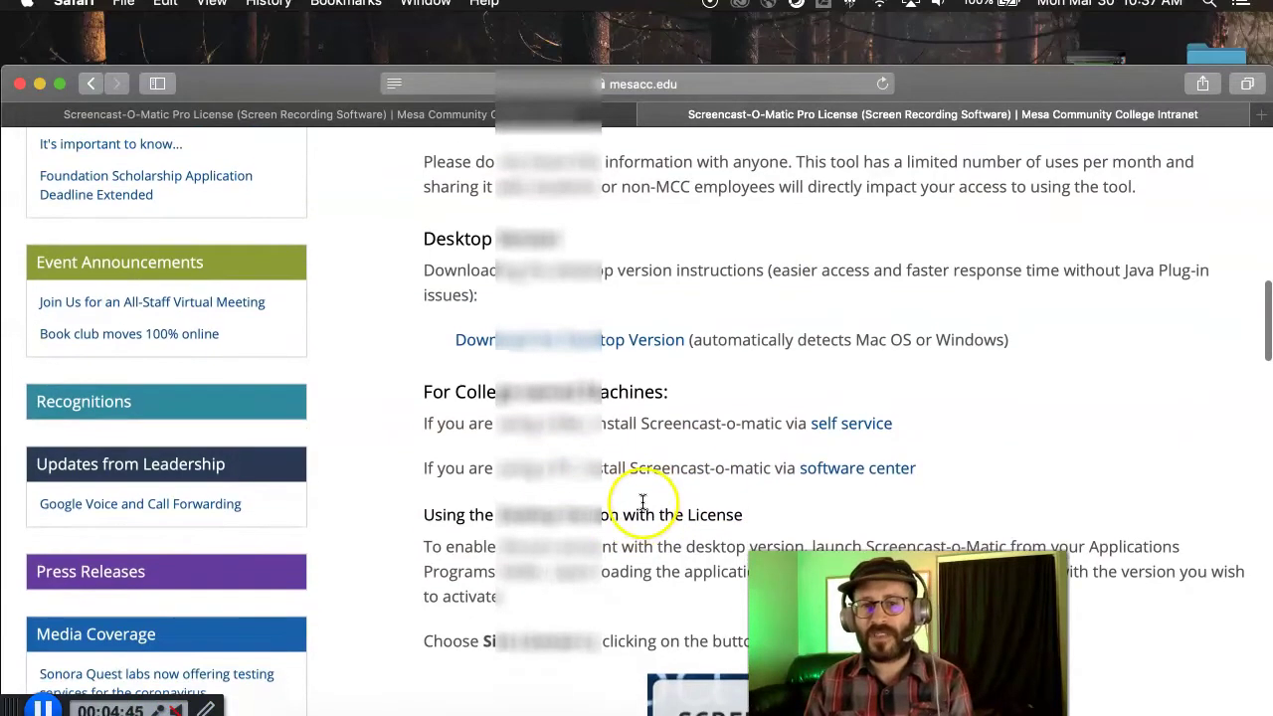
Scroll down past the Site License screenshot to the license-owner URL entry screenshot.
scroll(641, 508, down, 10)
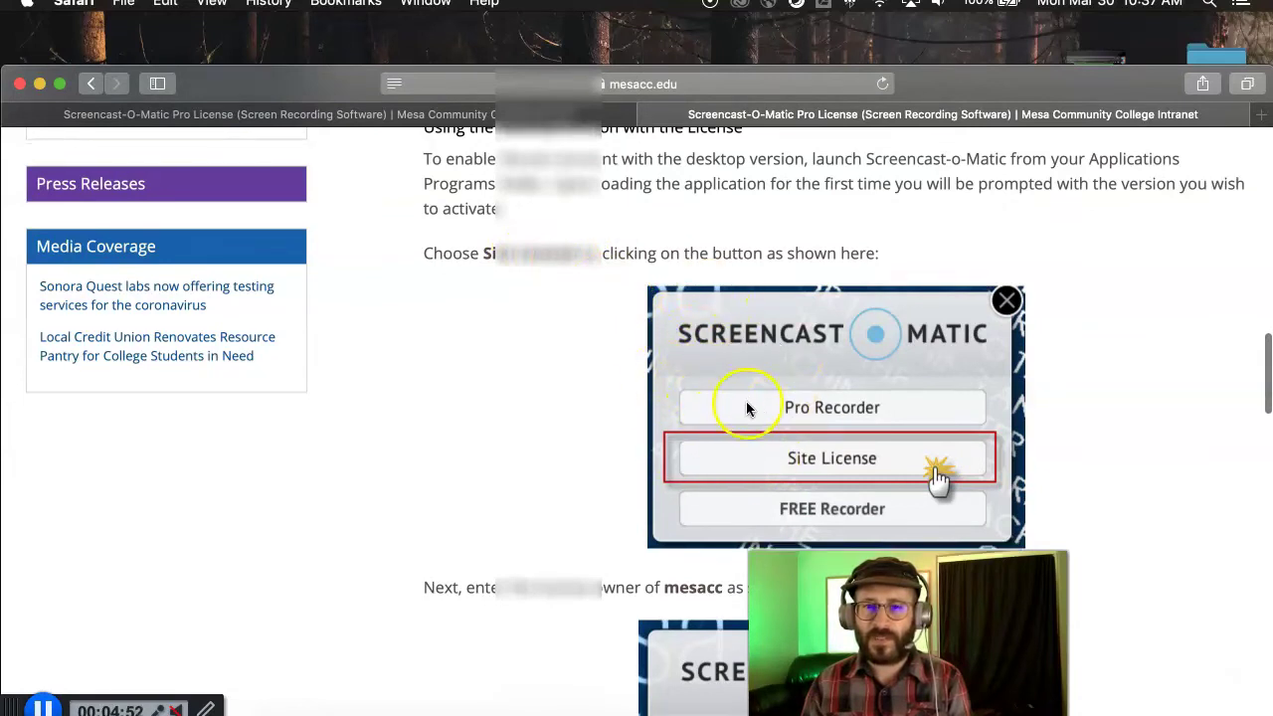
scroll(766, 388, down, 2)
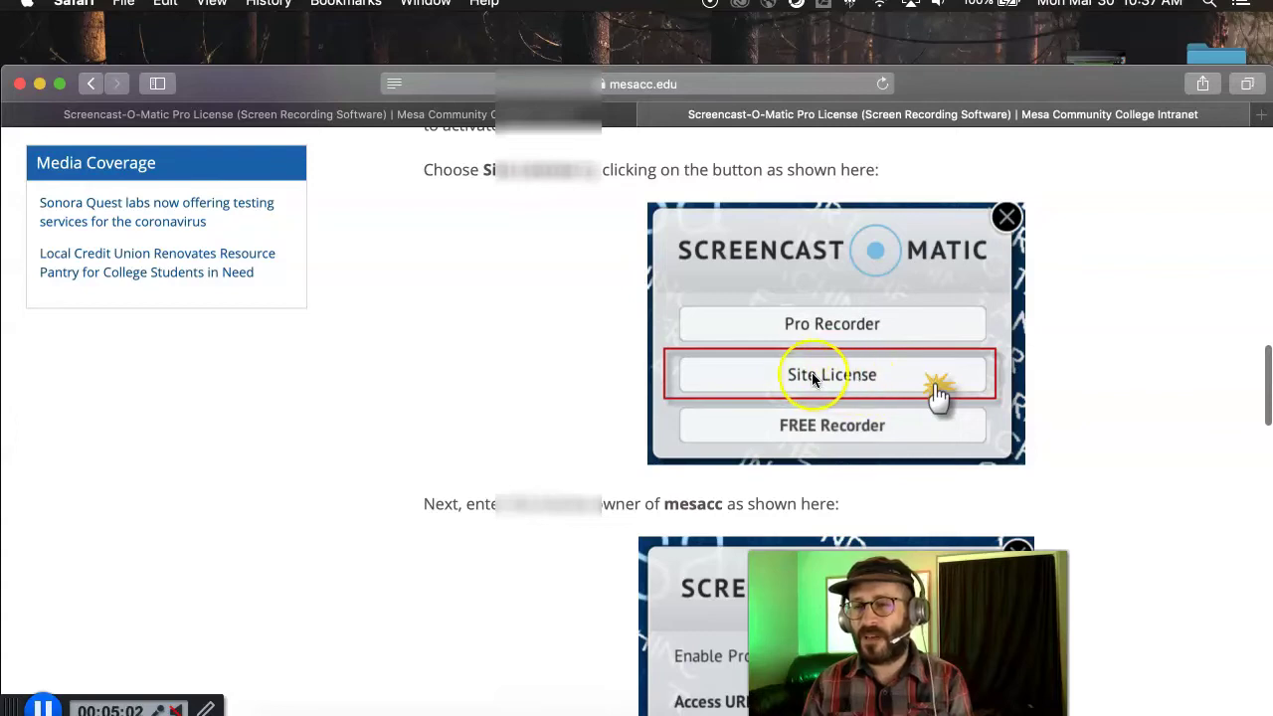
scroll(785, 366, down, 2)
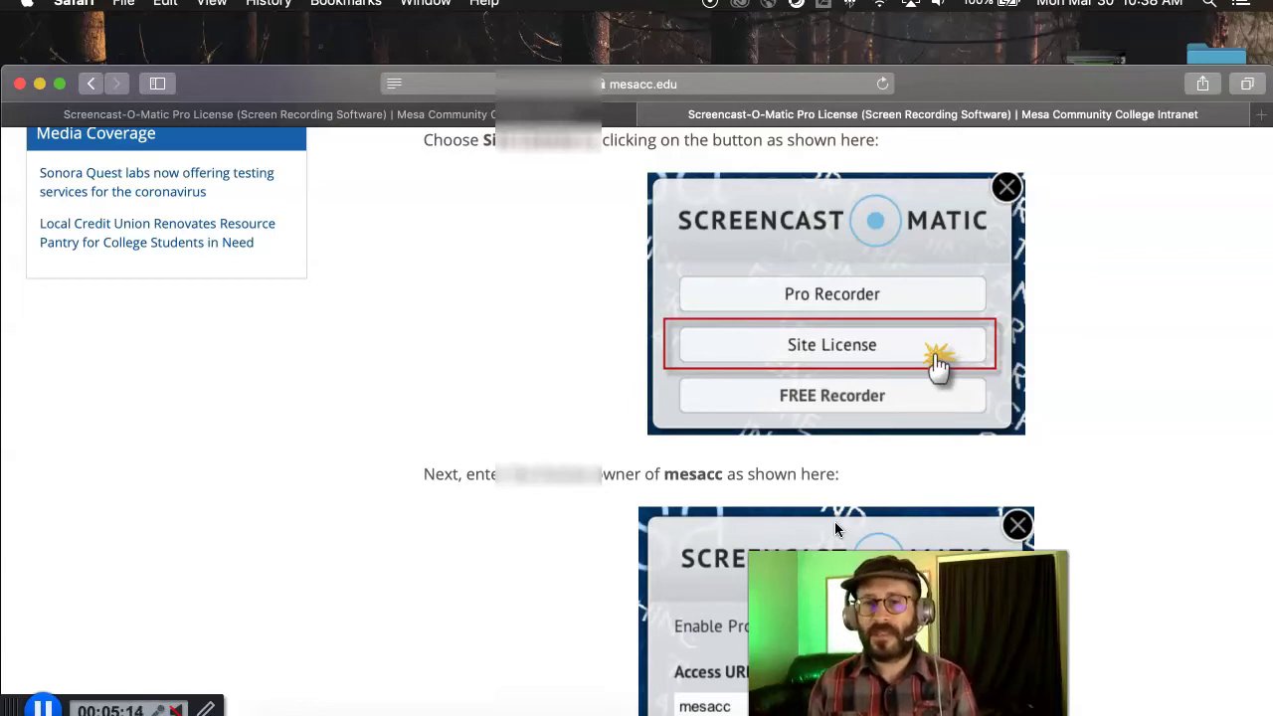
scroll(835, 527, down, 5)
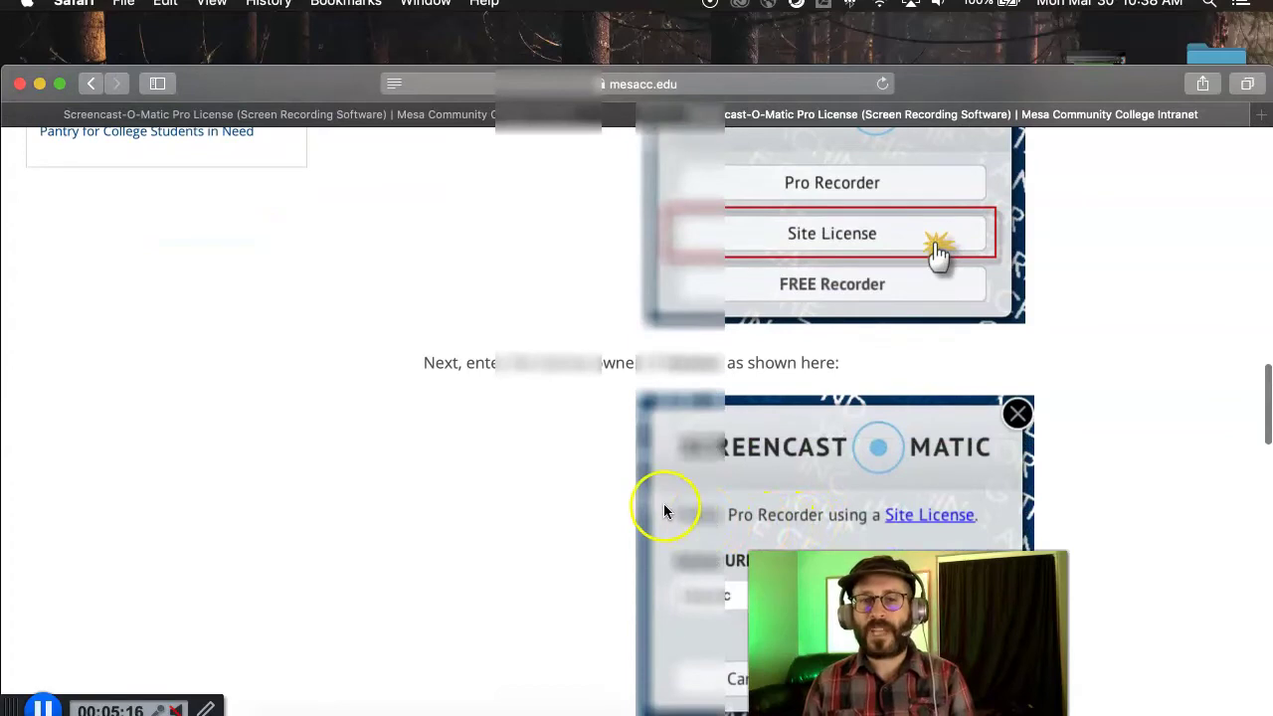
scroll(665, 511, down, 3)
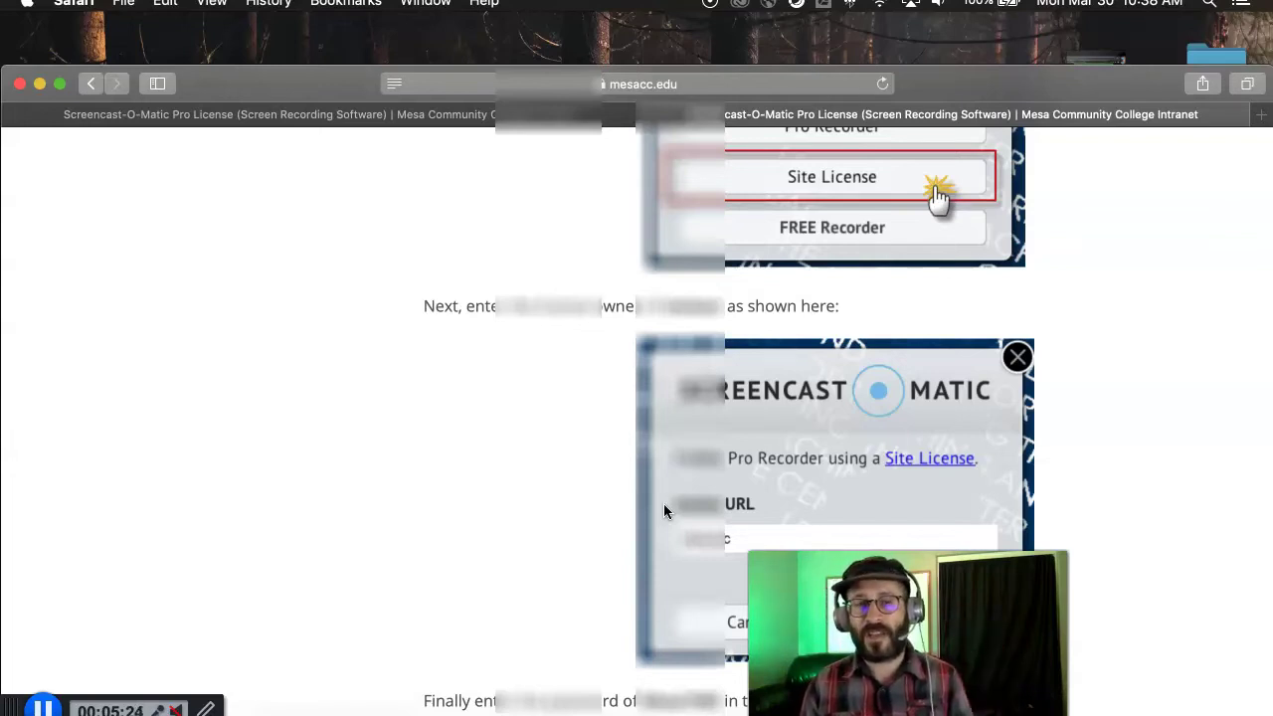
Highlight the 'Next, enter…' instruction for the license owner.
scroll(631, 348, down, 2)
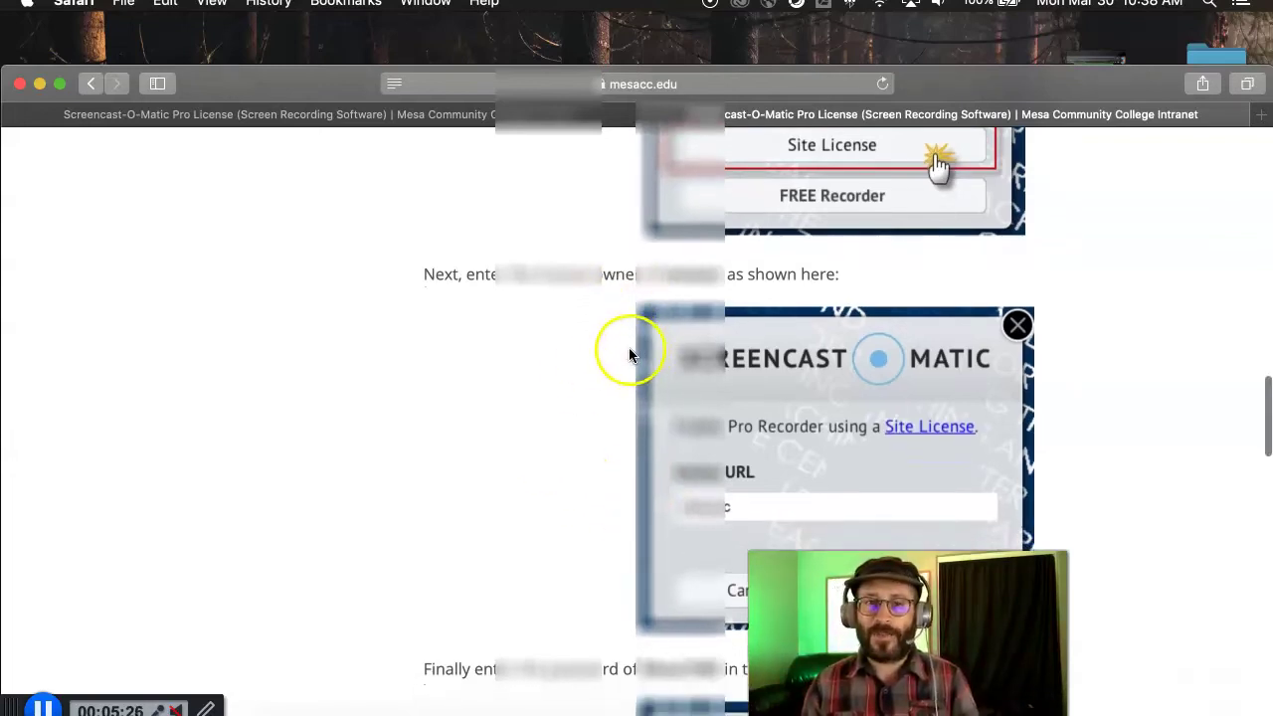
drag(538, 275, 724, 313)
click(723, 283)
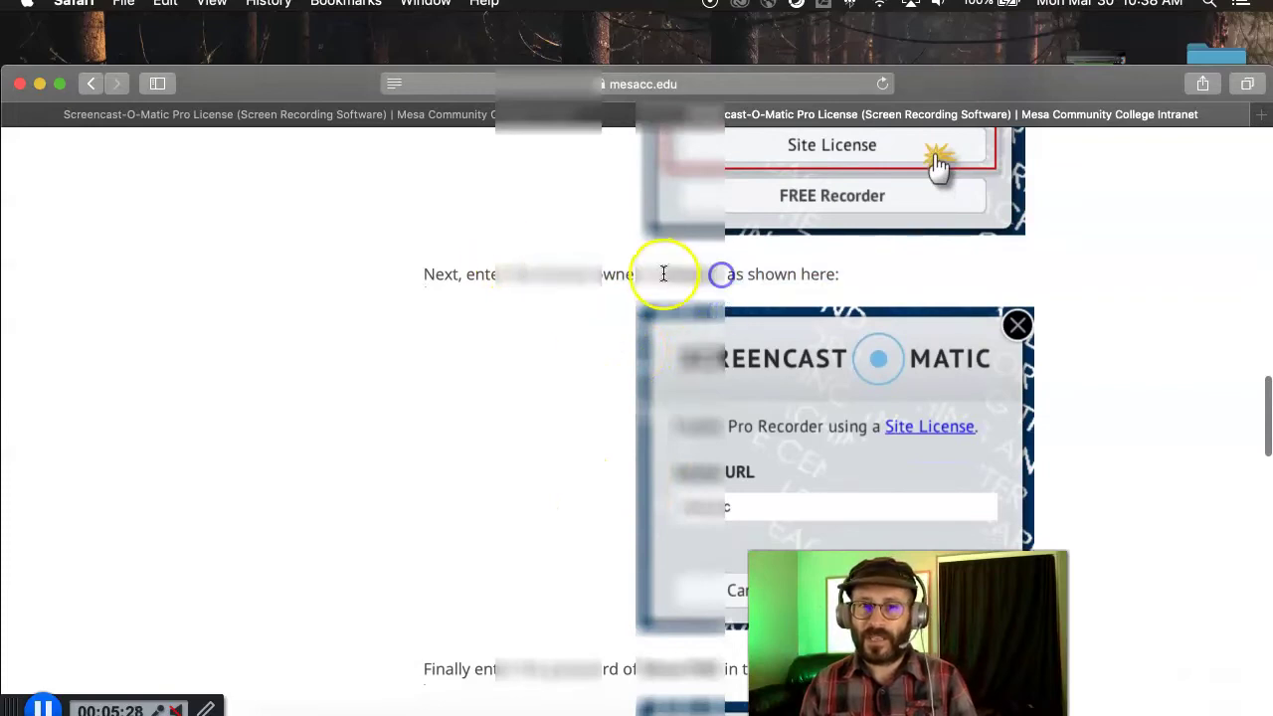
scroll(658, 288, down, 10)
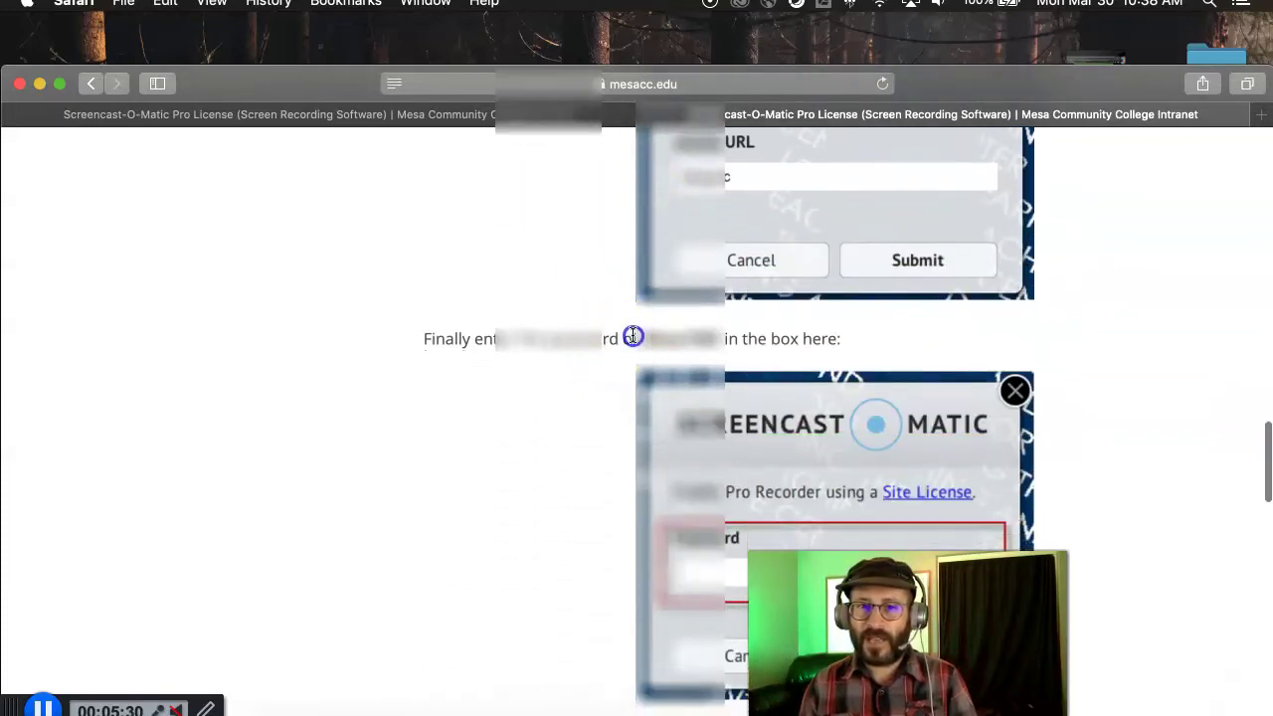
drag(620, 343, 791, 344)
Scroll to the password screenshot, then back up to the Desktop Version access information.
scroll(847, 342, down, 5)
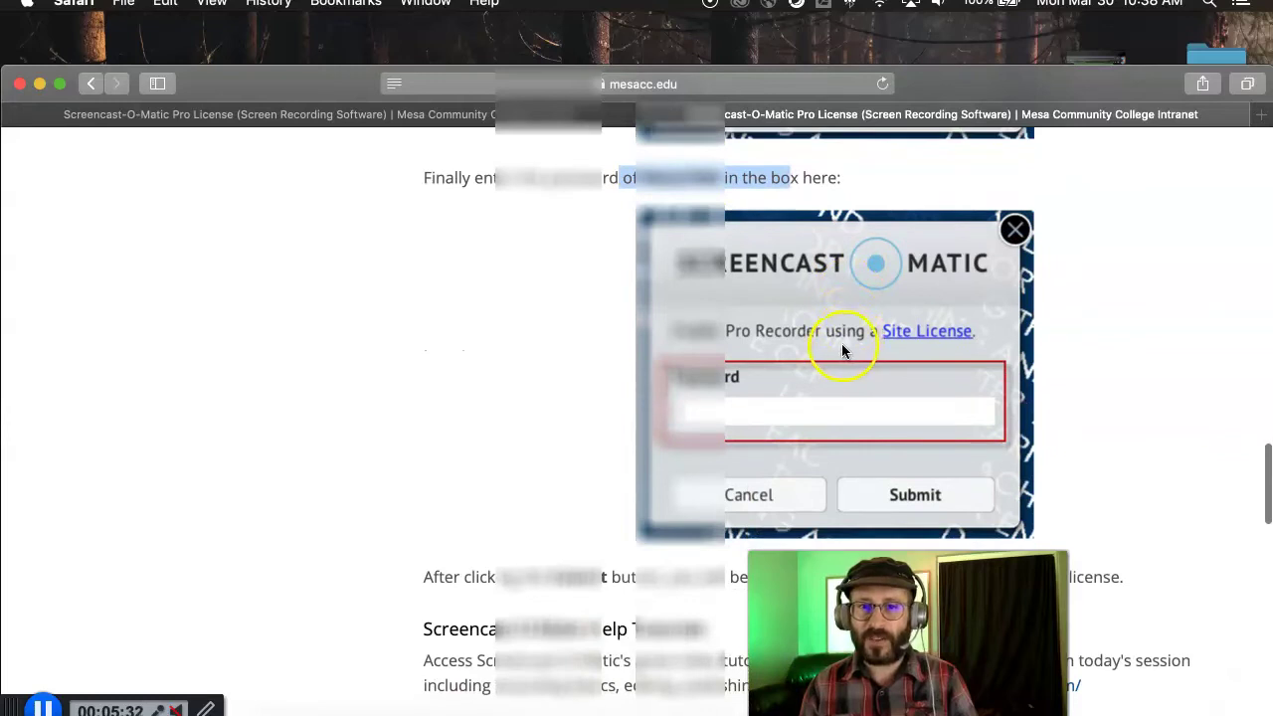
scroll(729, 348, down, 3)
scroll(729, 348, down, 3)
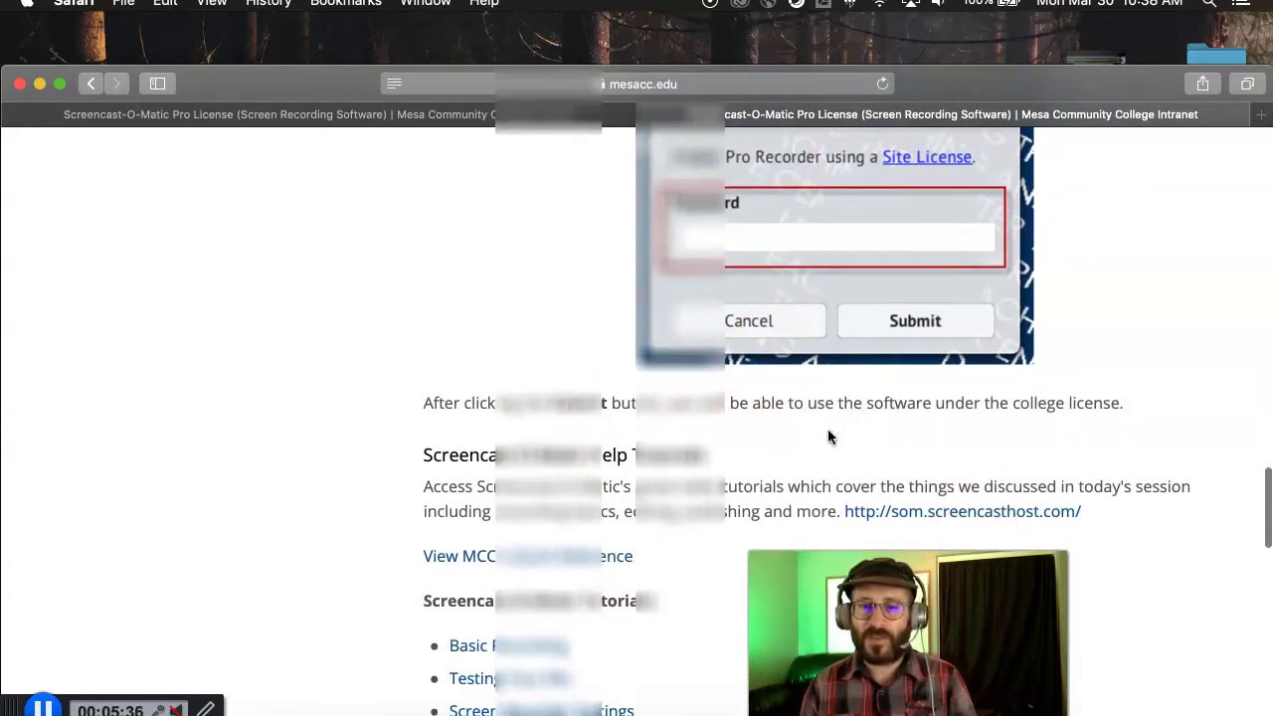
scroll(827, 429, up, 20)
scroll(827, 434, up, 20)
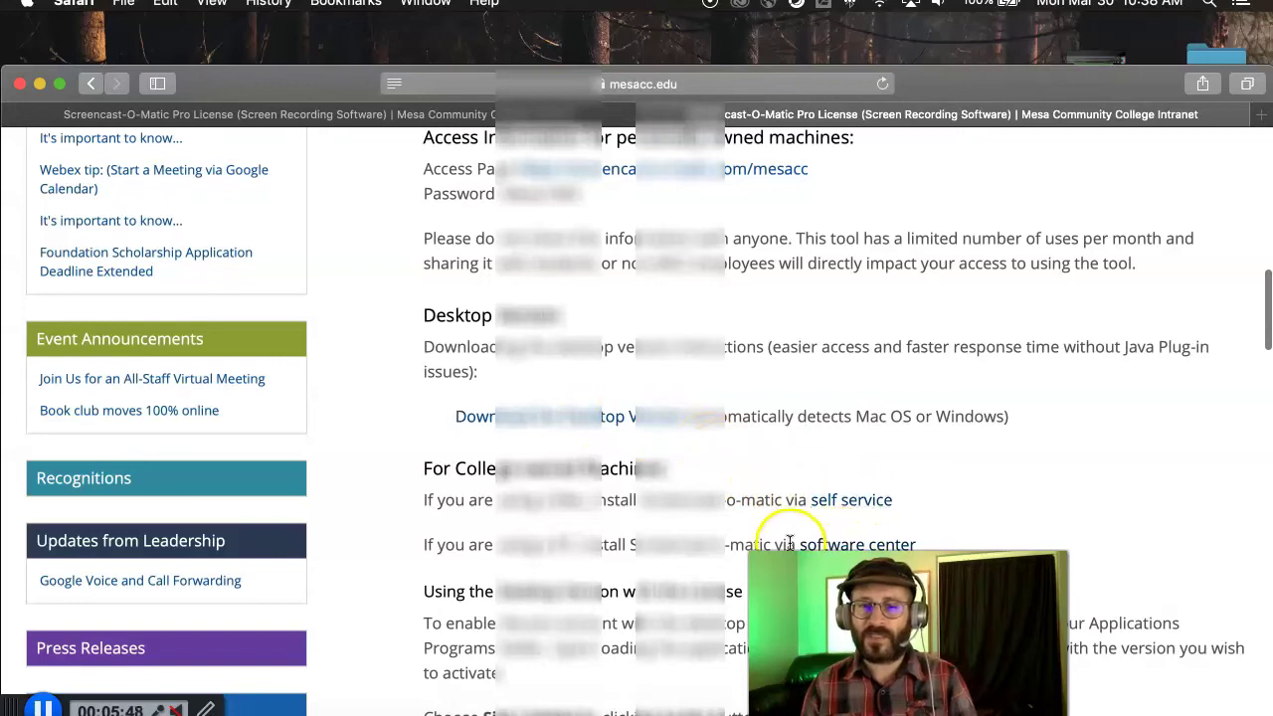
Scroll through the Site License and owner screenshots and highlight the owner word in the password step.
scroll(790, 547, down, 4)
scroll(785, 537, down, 5)
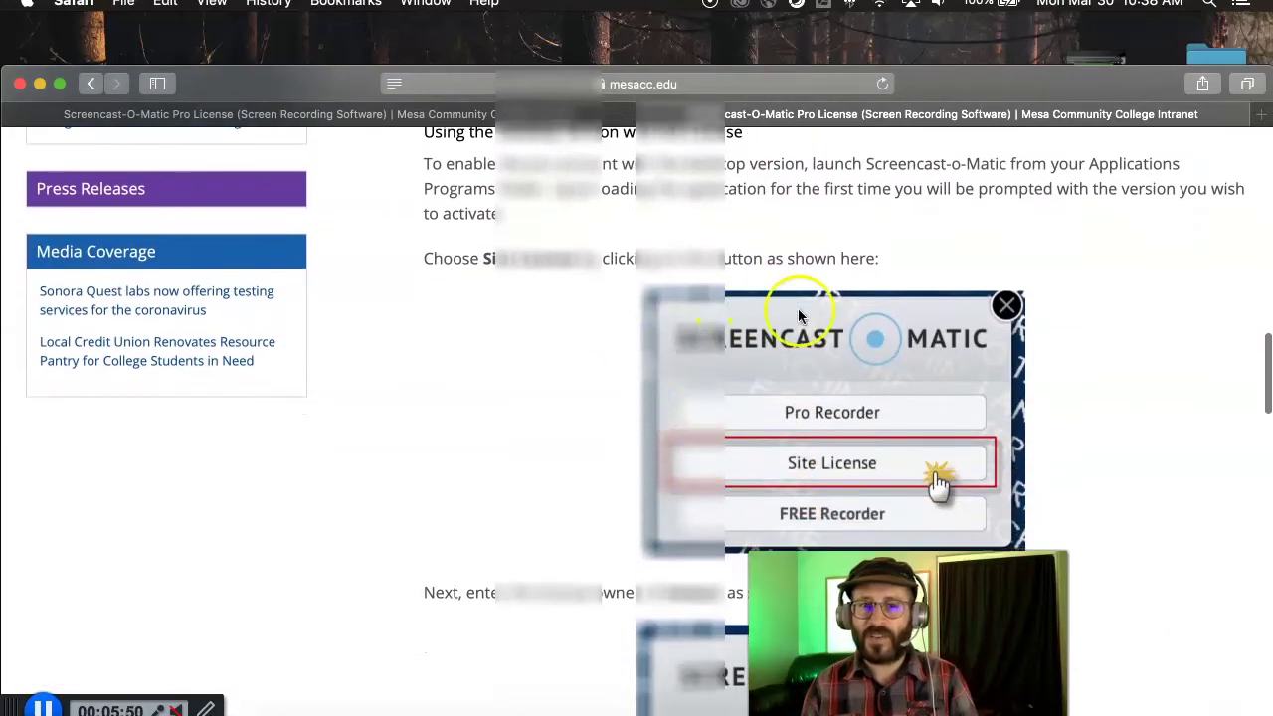
scroll(651, 269, down, 2)
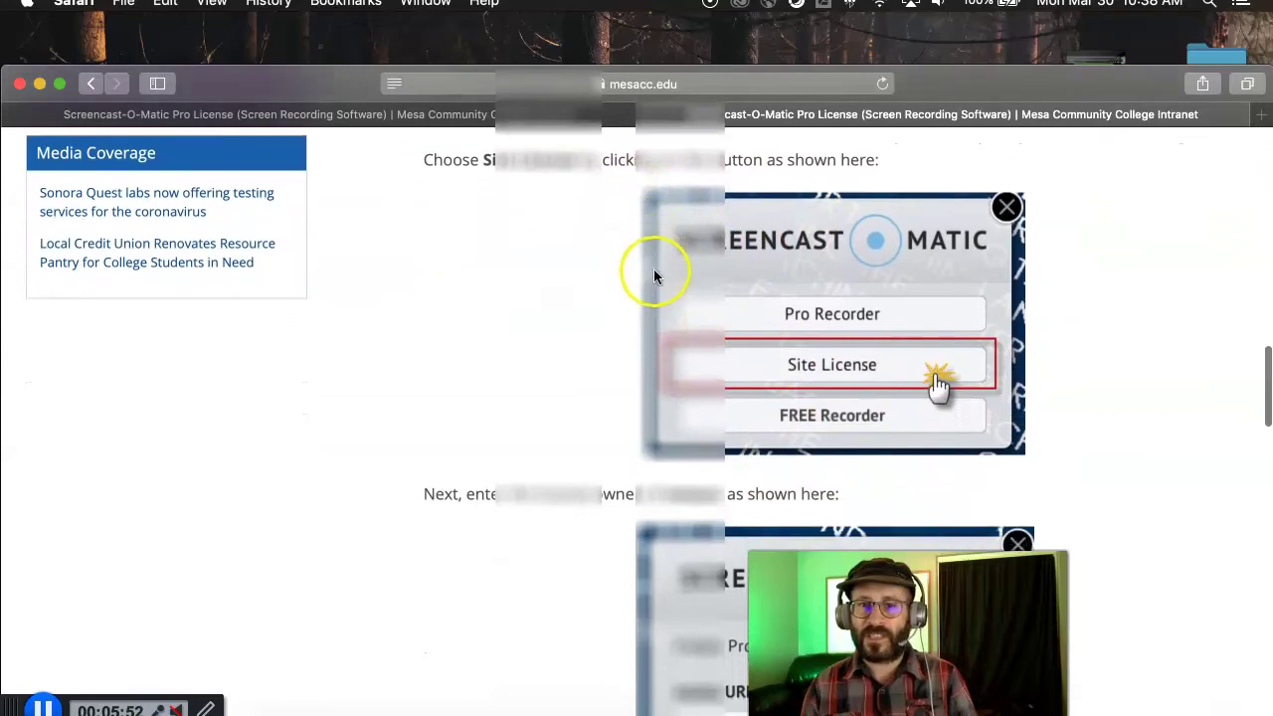
scroll(810, 383, down, 5)
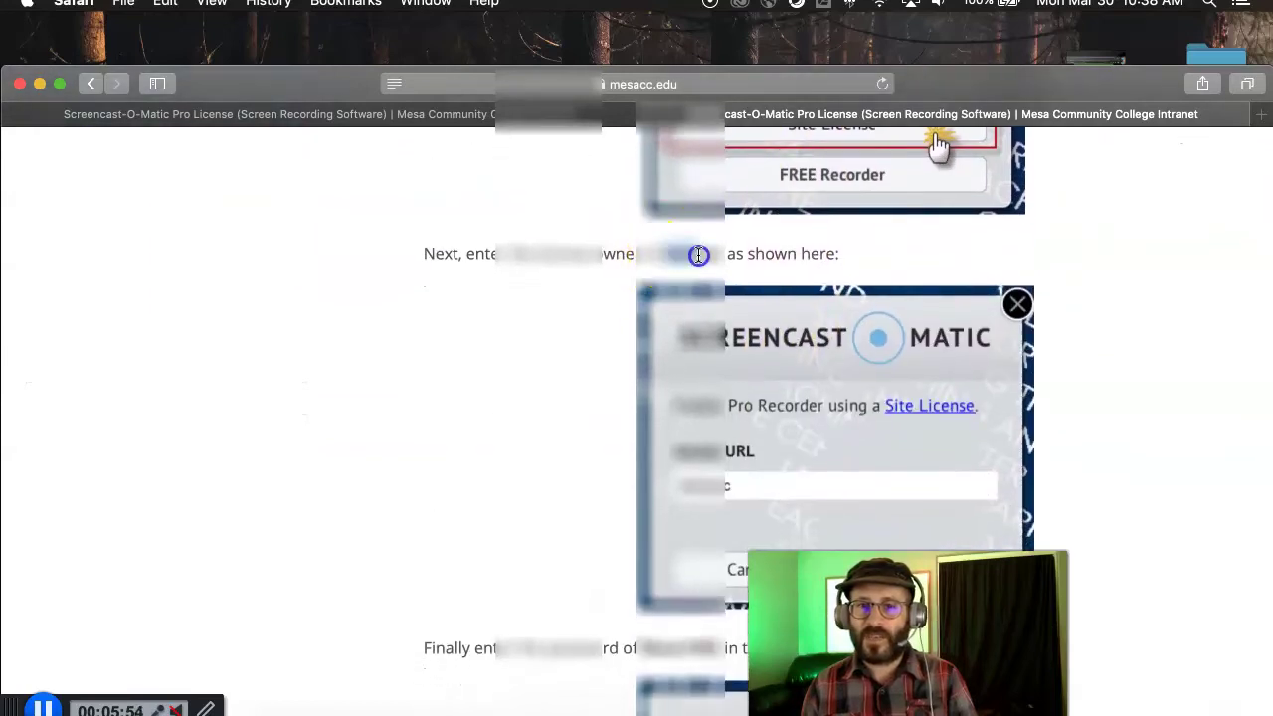
scroll(693, 301, down, 7)
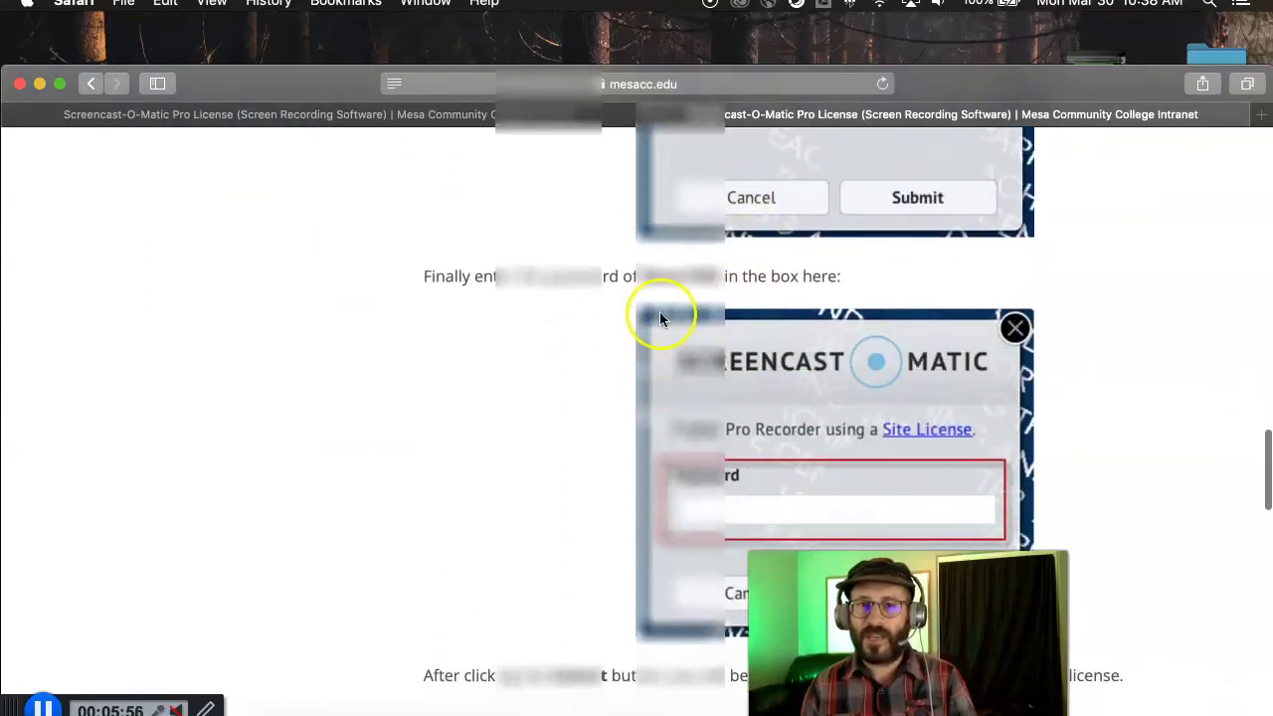
drag(648, 279, 727, 278)
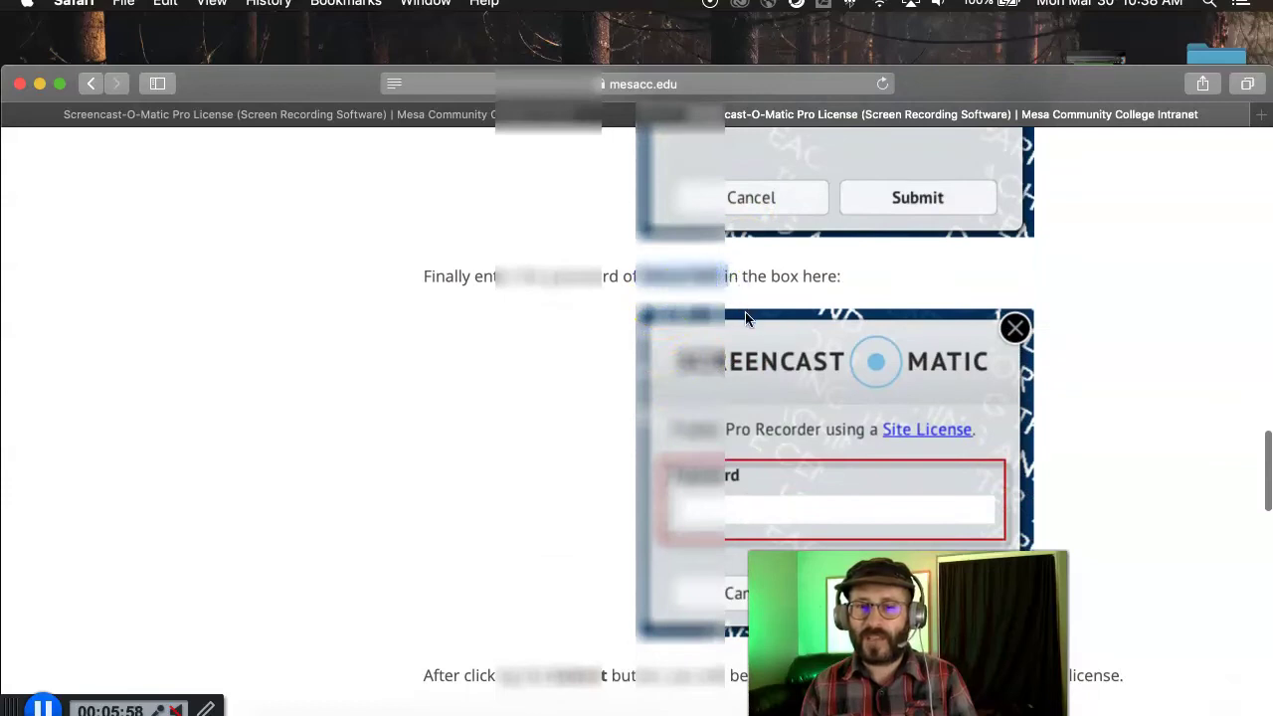
scroll(662, 378, down, 3)
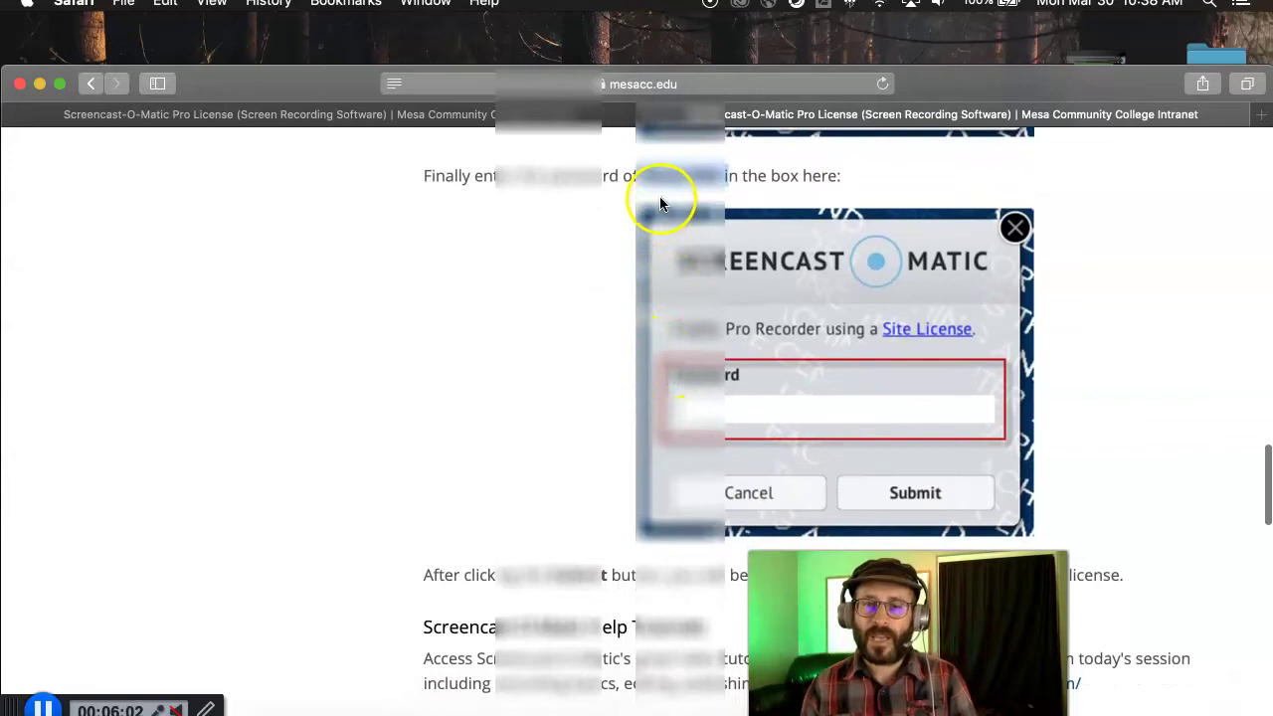
Scroll back up to the top of the license article.
click(599, 193)
scroll(444, 396, down, 3)
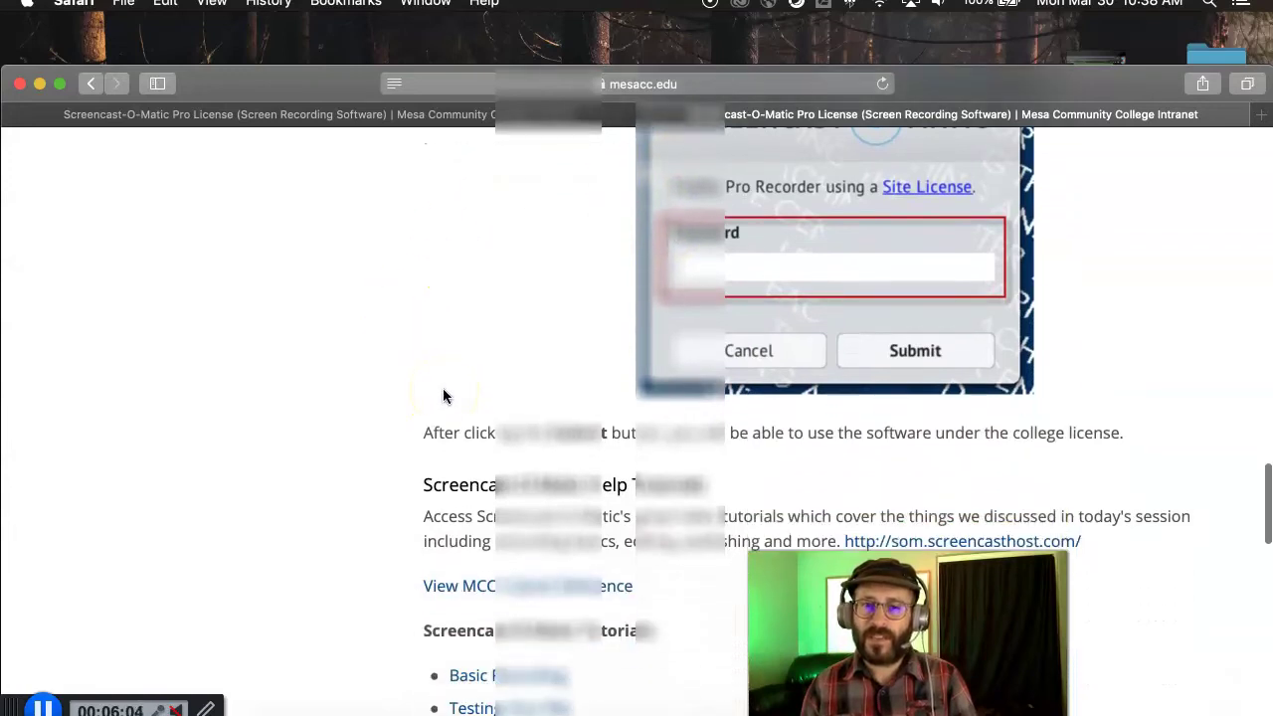
scroll(443, 396, up, 5)
click(450, 386)
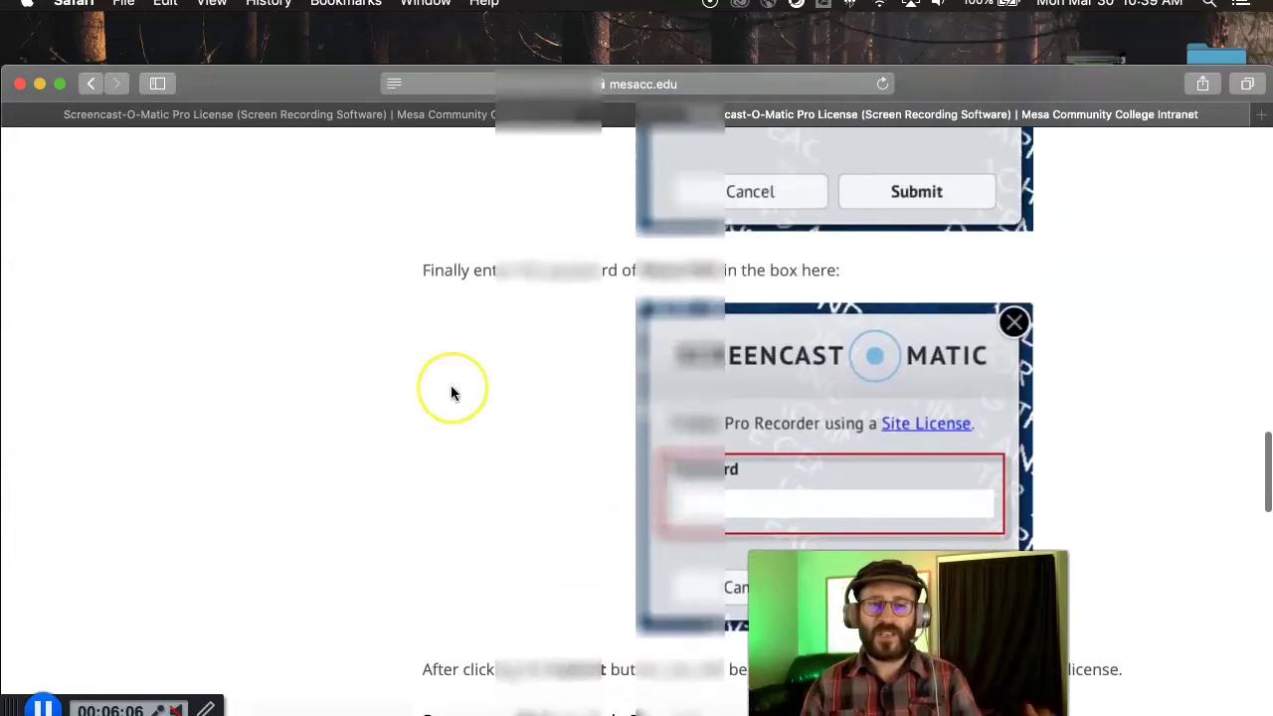
scroll(452, 387, up, 15)
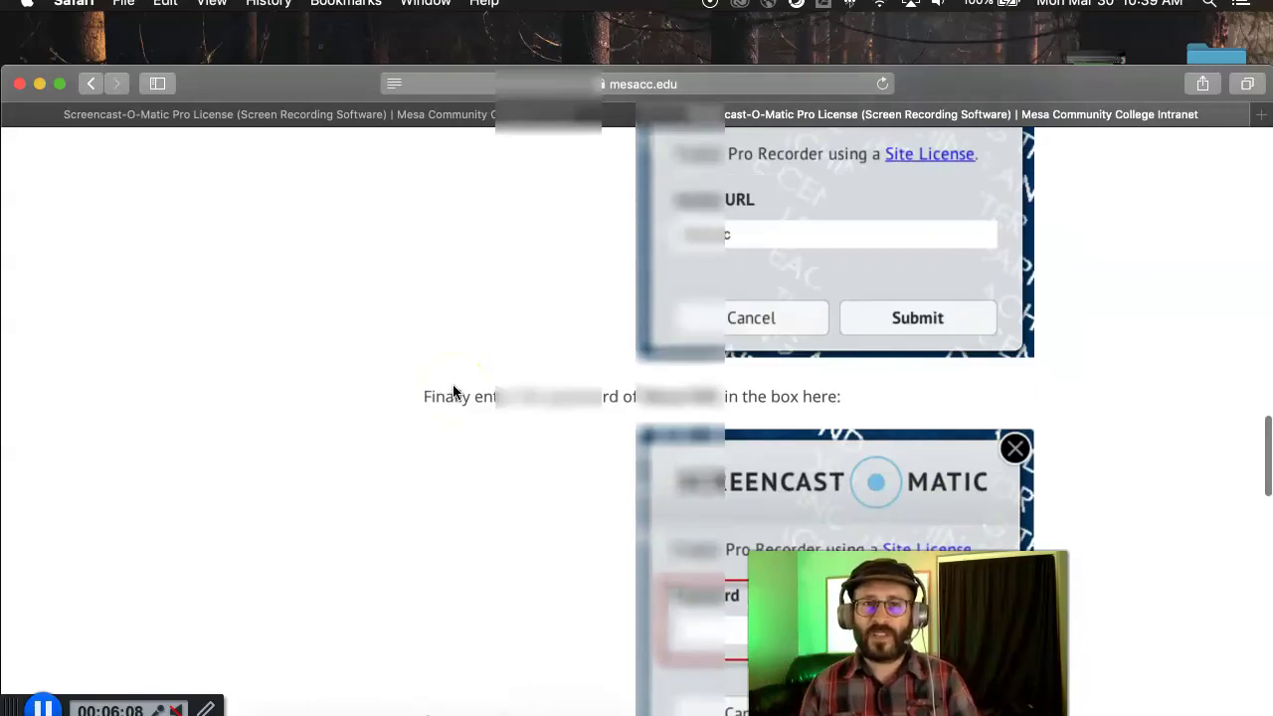
scroll(452, 384, up, 15)
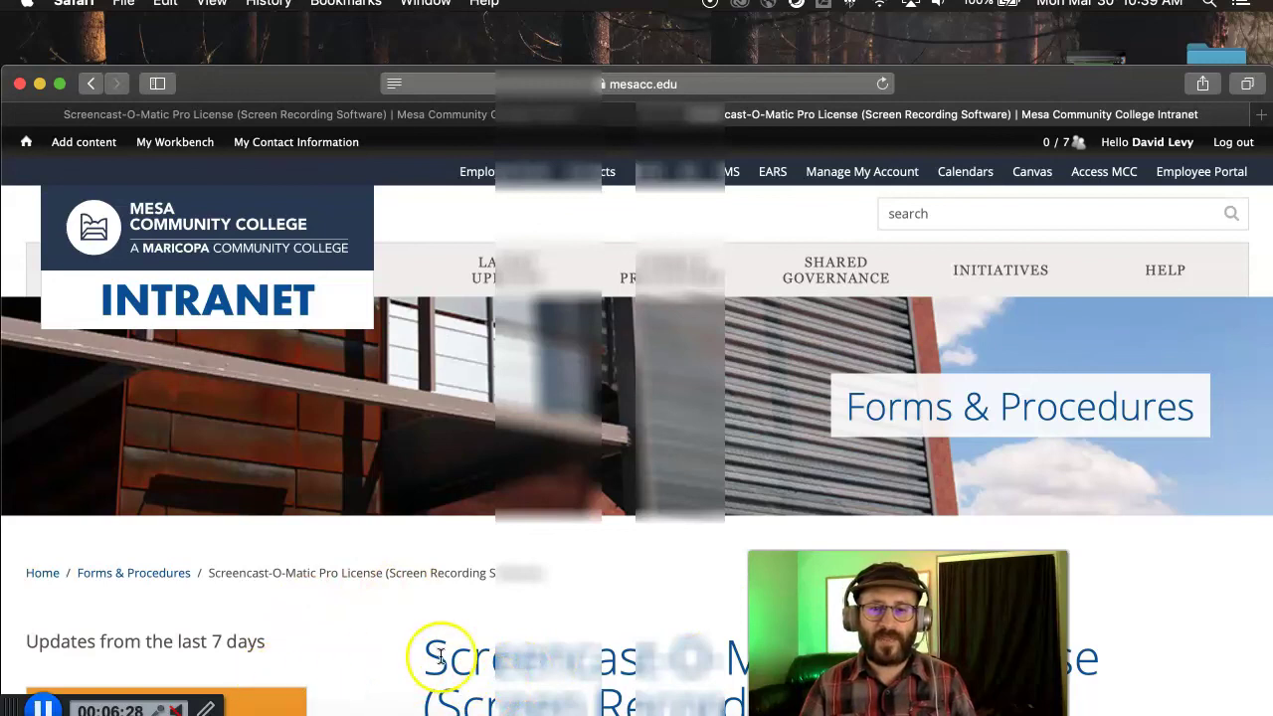
scroll(438, 656, down, 2)
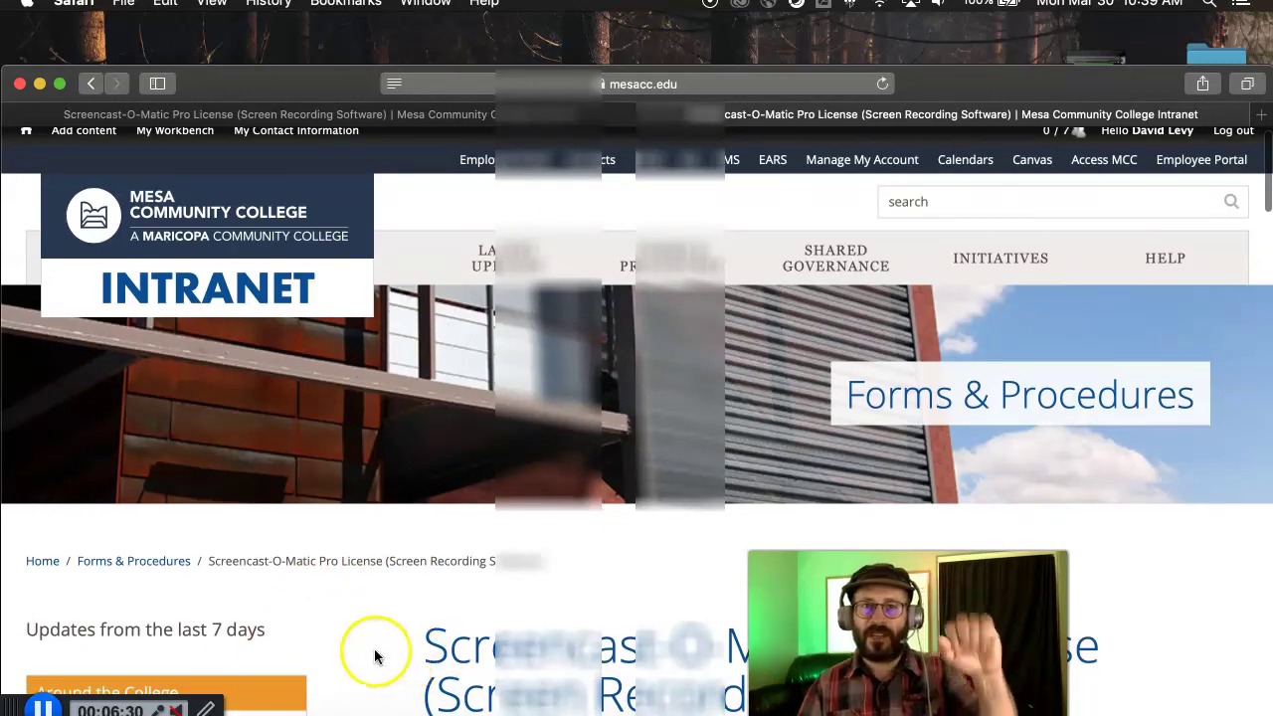